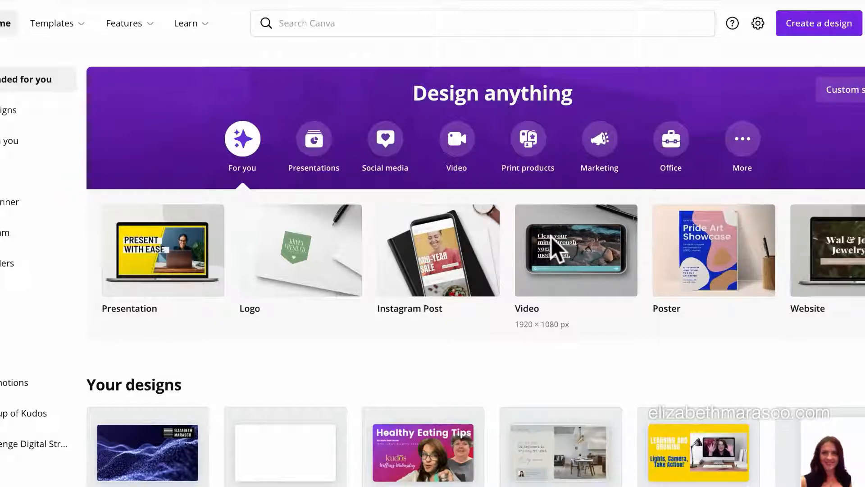
# Create a new 1920 × 1080 px video design and search the video library for "ten".
pyautogui.click(553, 240)
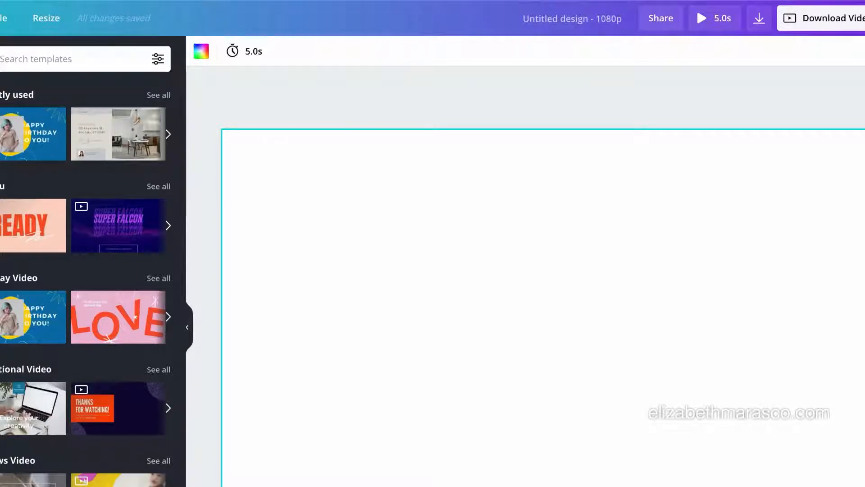
pyautogui.click(0, 336)
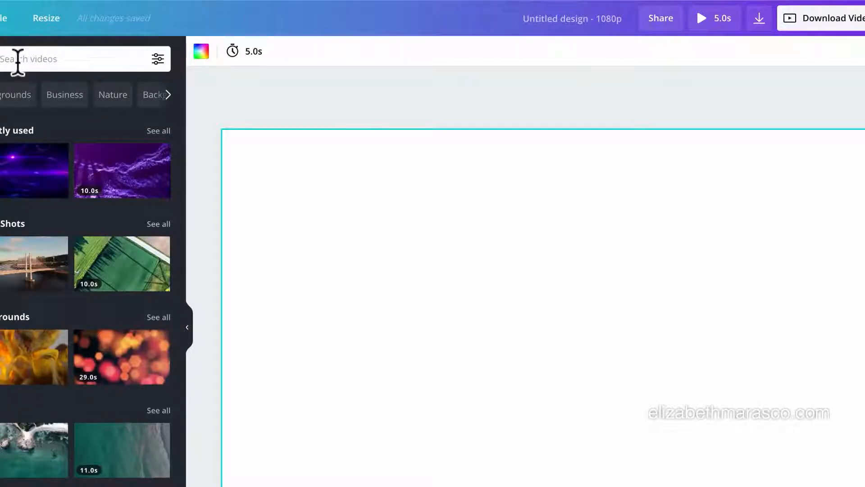
pyautogui.write('ten')
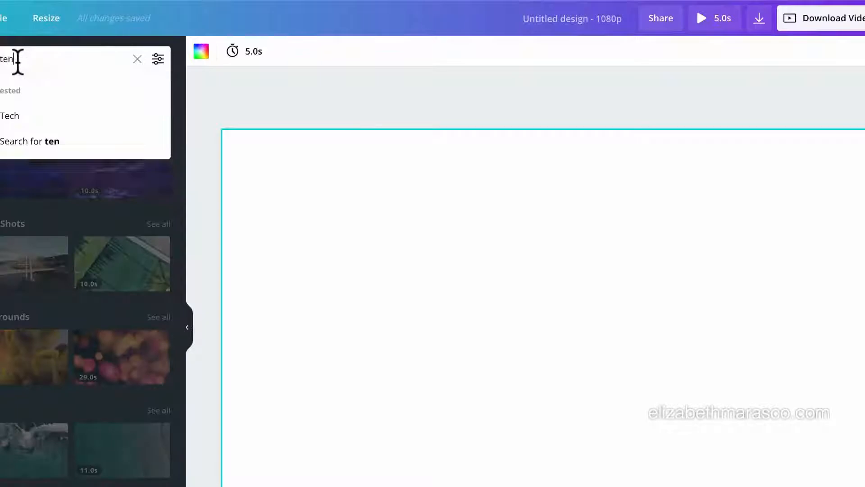
pyautogui.press('Return')
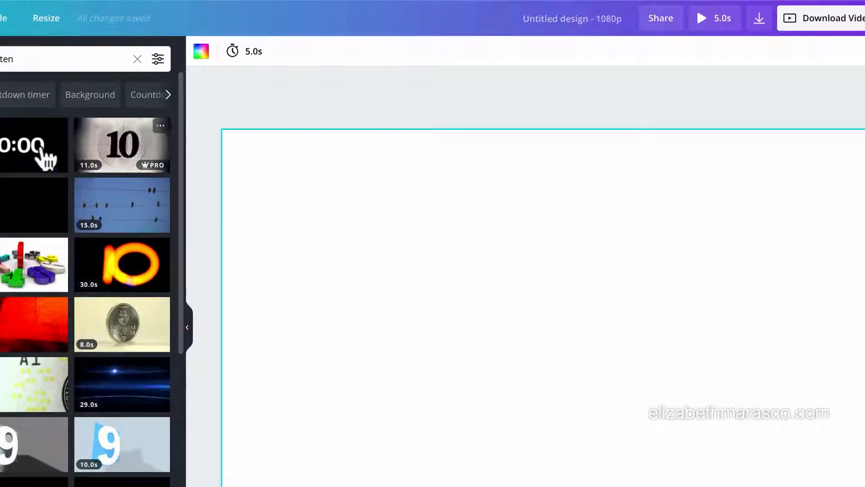
# Add the 10:00 countdown clip to the page and enlarge it to fill the page.
pyautogui.click(17, 141)
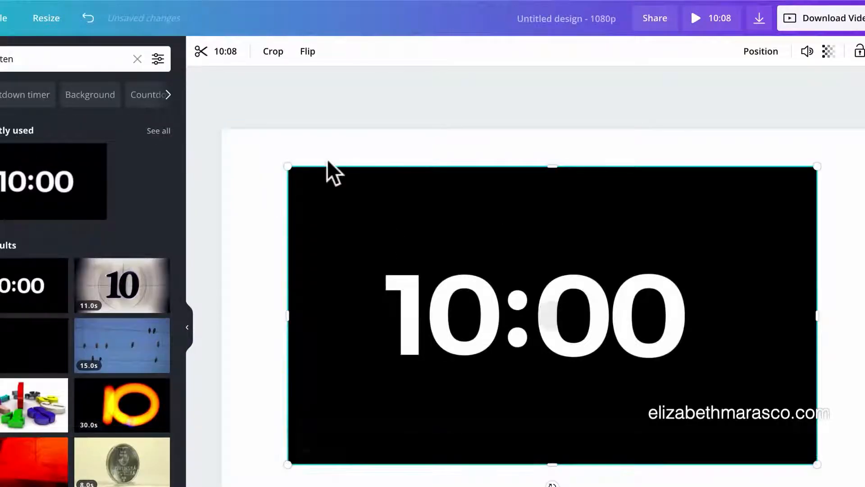
pyautogui.moveTo(288, 167); pyautogui.dragTo(228, 104)
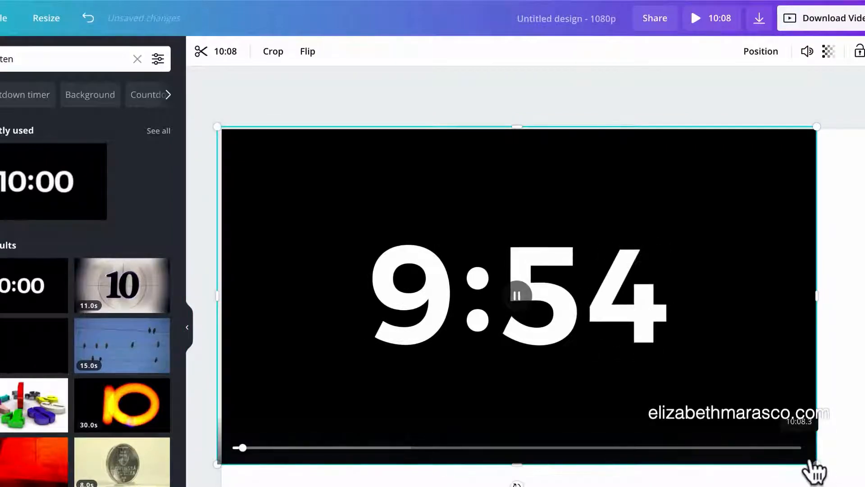
pyautogui.moveTo(816, 464); pyautogui.dragTo(858, 482)
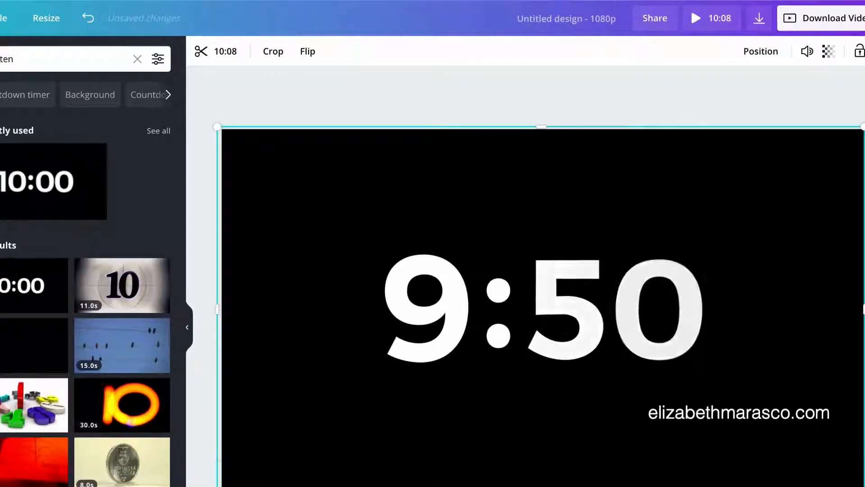
# Add the "love and joy" text combination above the countdown digits and colour its heading white.
pyautogui.click(1, 239)
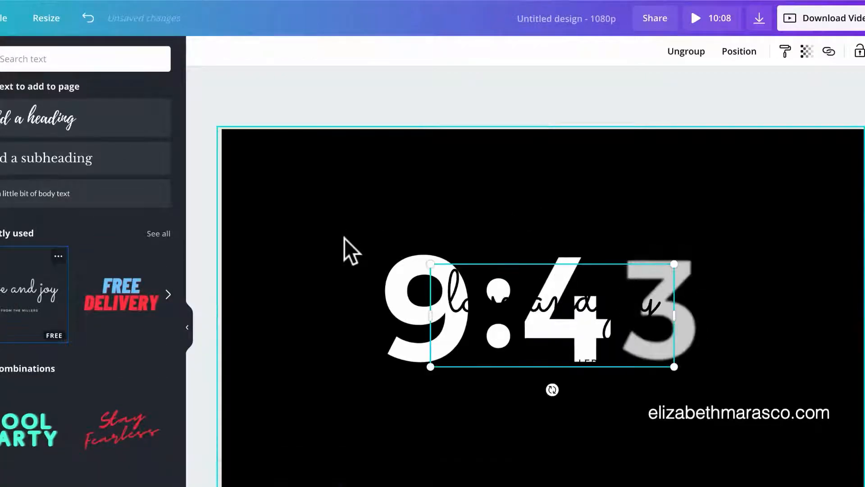
pyautogui.moveTo(529, 261); pyautogui.dragTo(525, 169)
pyautogui.click(535, 190)
pyautogui.click(535, 189)
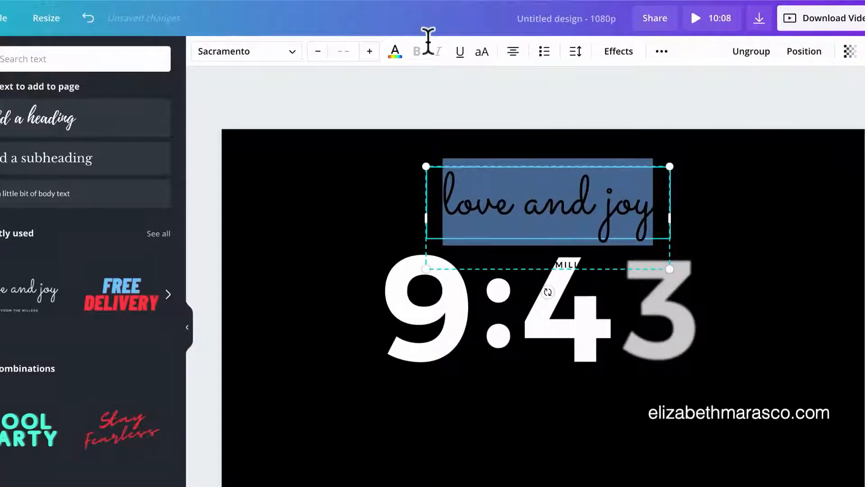
pyautogui.click(394, 53)
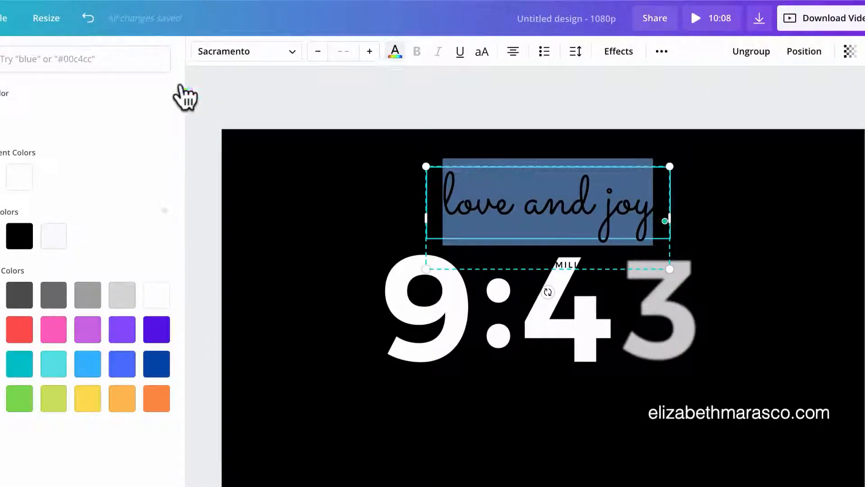
pyautogui.click(19, 180)
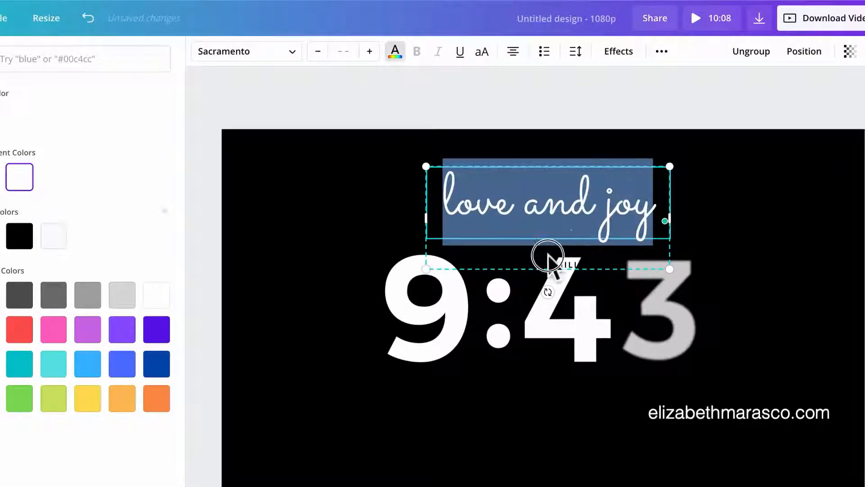
# Clear the small line under the heading and replace the heading text with "the show starts in ...".
pyautogui.doubleClick(564, 265)
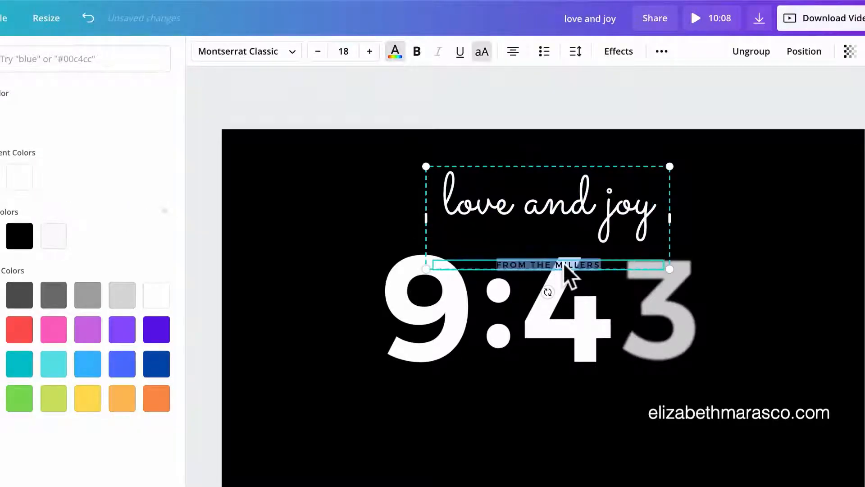
pyautogui.click(563, 264)
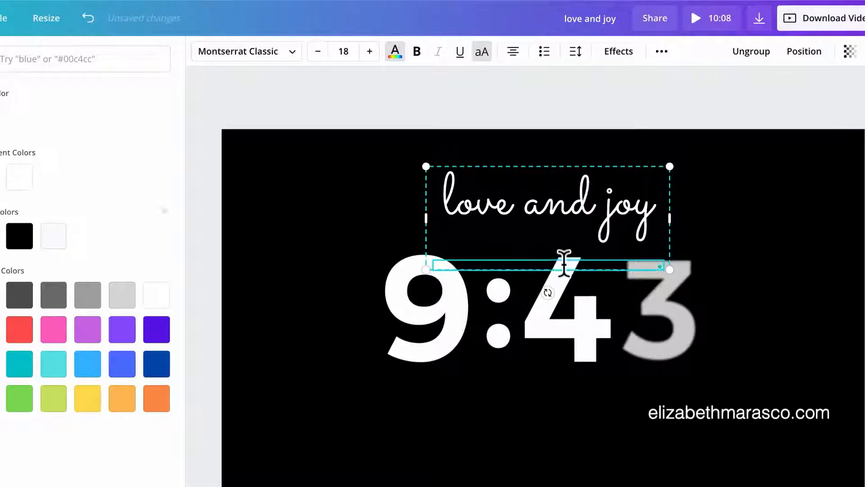
pyautogui.doubleClick(559, 203)
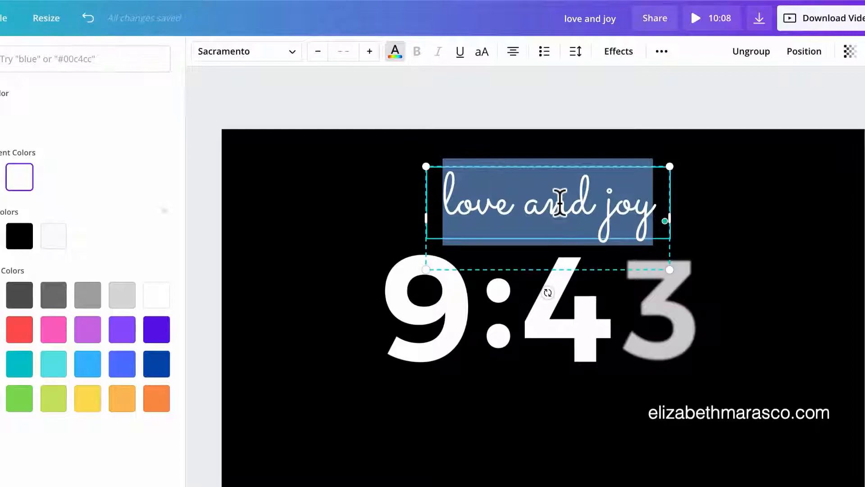
pyautogui.write('the show start')
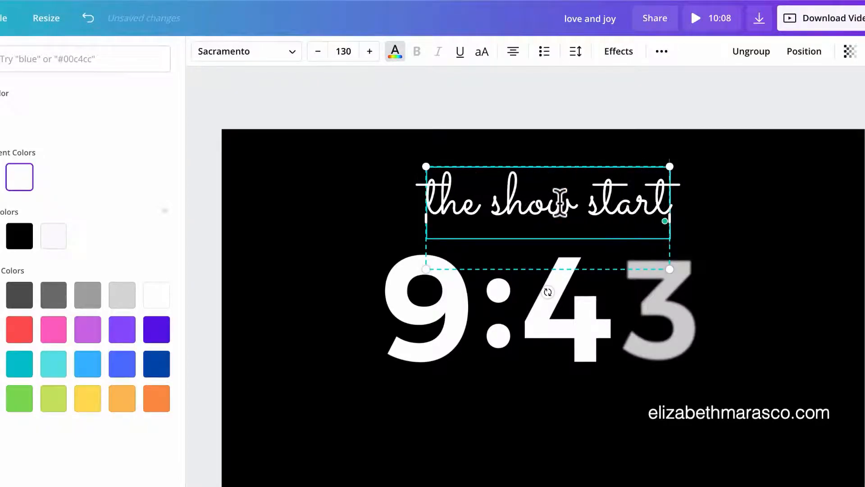
pyautogui.write('s in .')
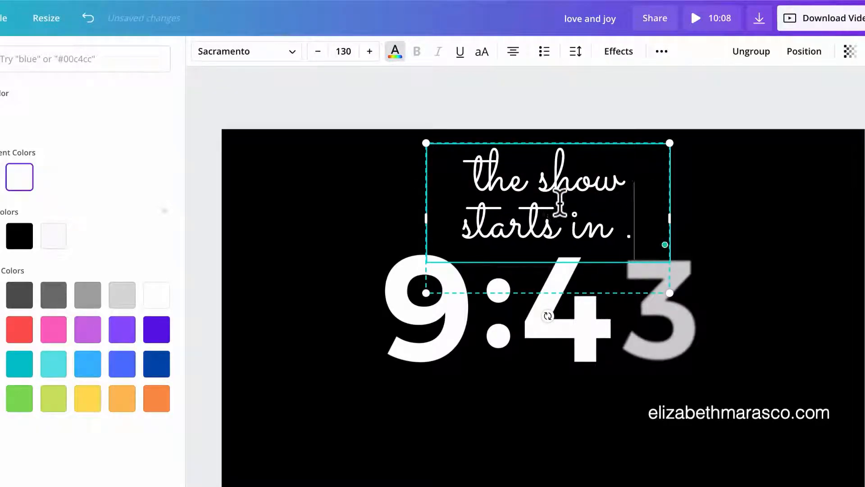
pyautogui.write('.,')
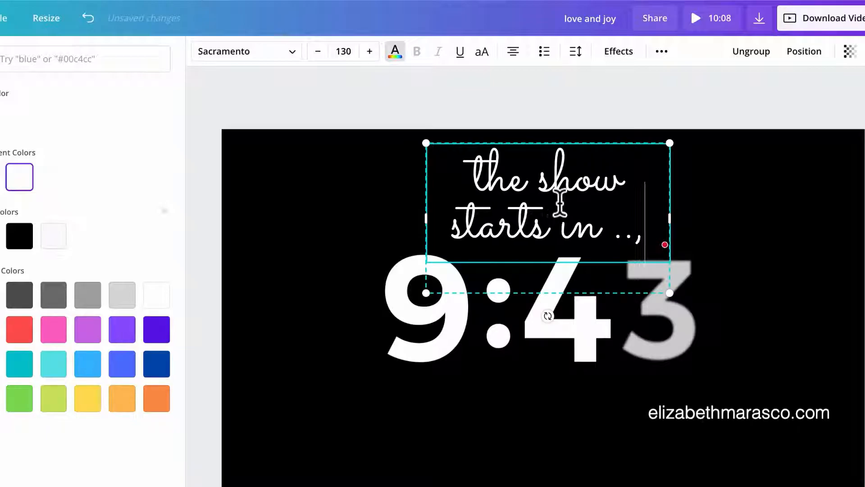
pyautogui.press('BackSpace')
pyautogui.write('.')
# Nudge the countdown clip so it lines up with the page edges.
pyautogui.click(435, 425)
pyautogui.moveTo(448, 329)
pyautogui.mouseDown()
pyautogui.moveTo(450, 377)
pyautogui.moveTo(455, 321)
pyautogui.mouseUp()
# Shrink the "the show starts in ..." text group from its upper-left corner and delete the group.
pyautogui.click(518, 207)
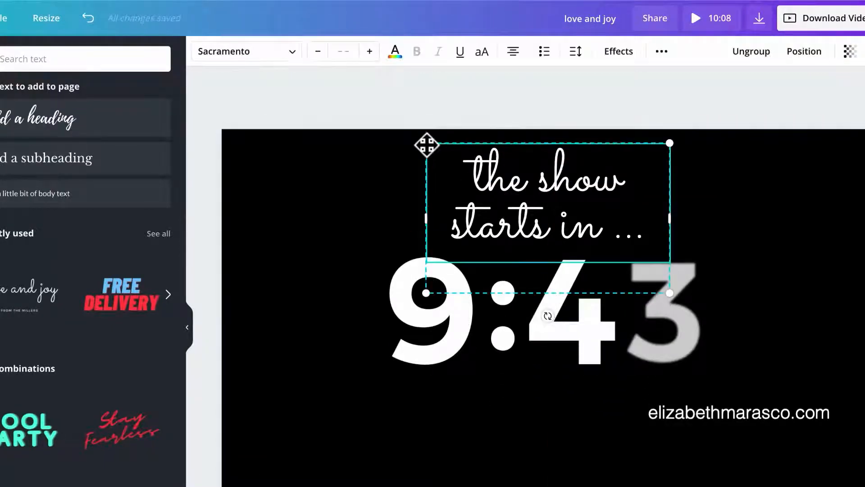
pyautogui.moveTo(444, 156); pyautogui.dragTo(486, 197)
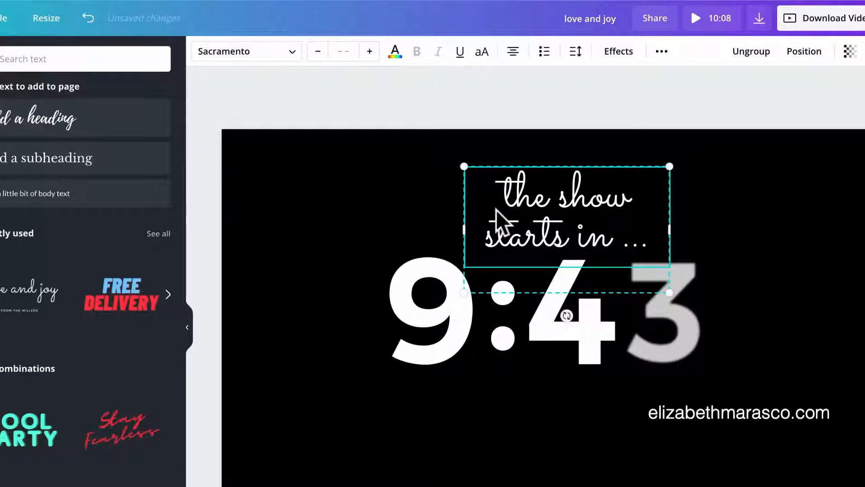
pyautogui.press('Delete')
# Shrink the countdown clip into the lower-right part of the page.
pyautogui.click(351, 201)
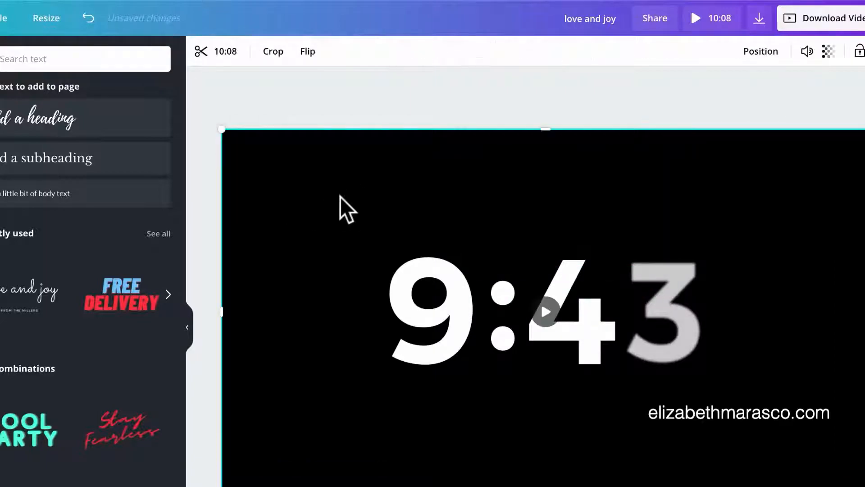
pyautogui.moveTo(228, 131); pyautogui.dragTo(599, 307)
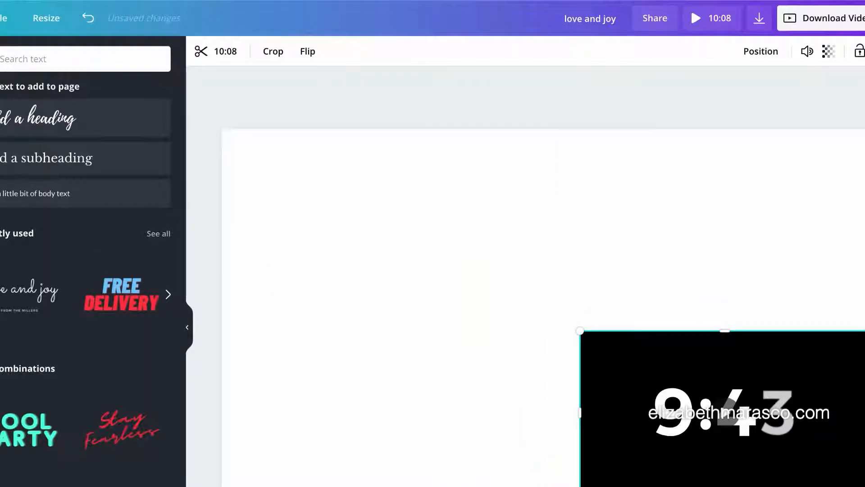
# Try the dark star-trails image as the page background and remove it.
pyautogui.click(0, 338)
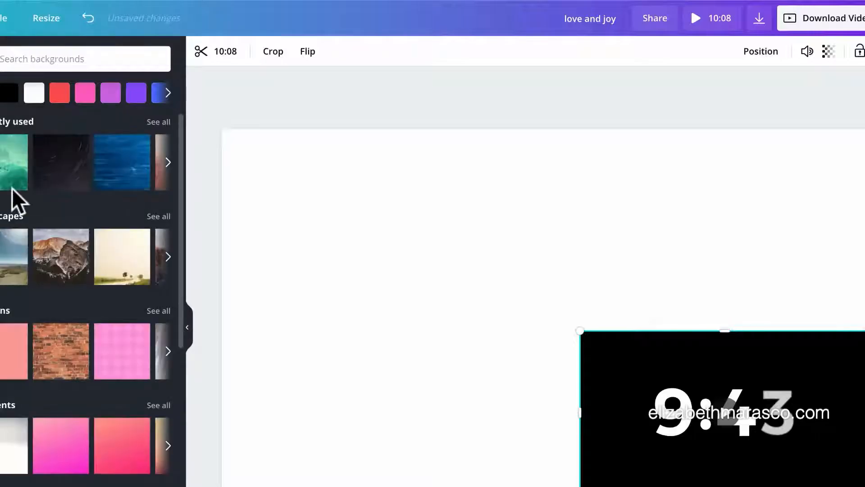
pyautogui.click(55, 173)
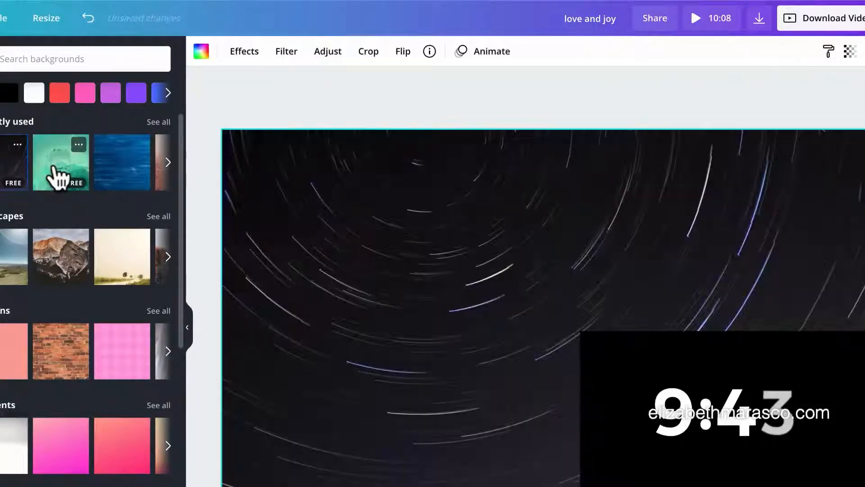
pyautogui.press('Delete')
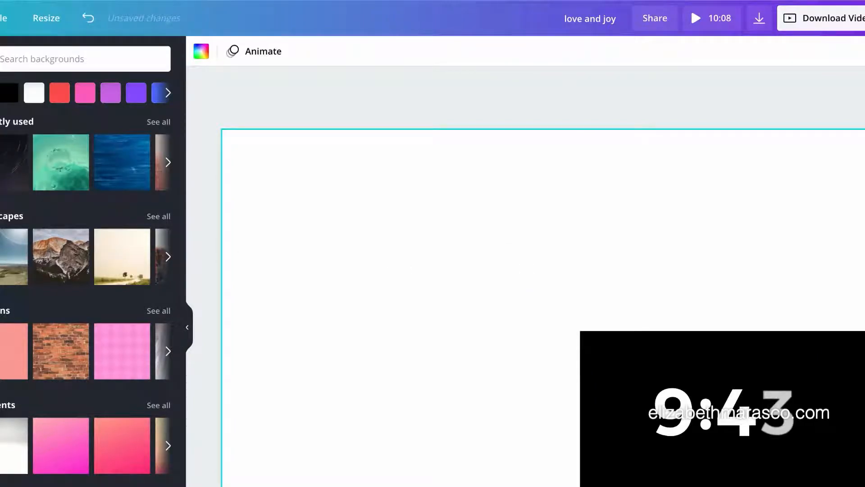
# Return to the video library and clear the "ten" search.
pyautogui.write('ten')
pyautogui.press('Return')
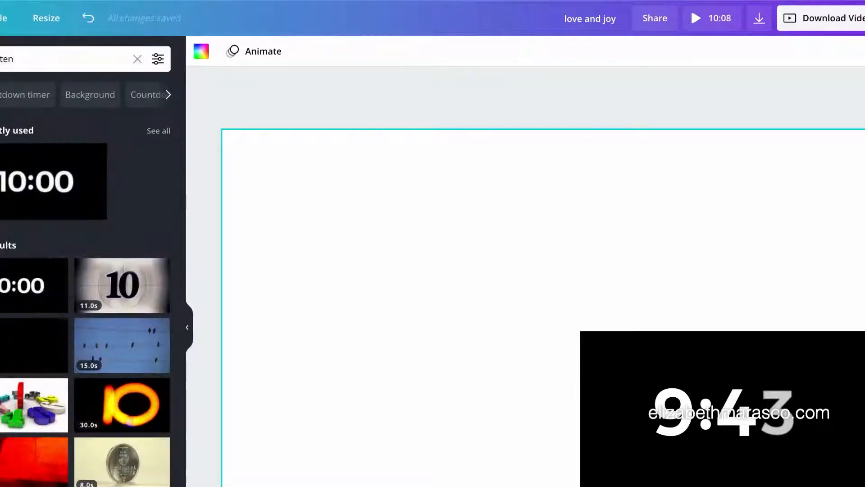
pyautogui.click(22, 62)
pyautogui.moveTo(23, 60); pyautogui.dragTo(118, 60)
pyautogui.press('BackSpace')
pyautogui.click(138, 59)
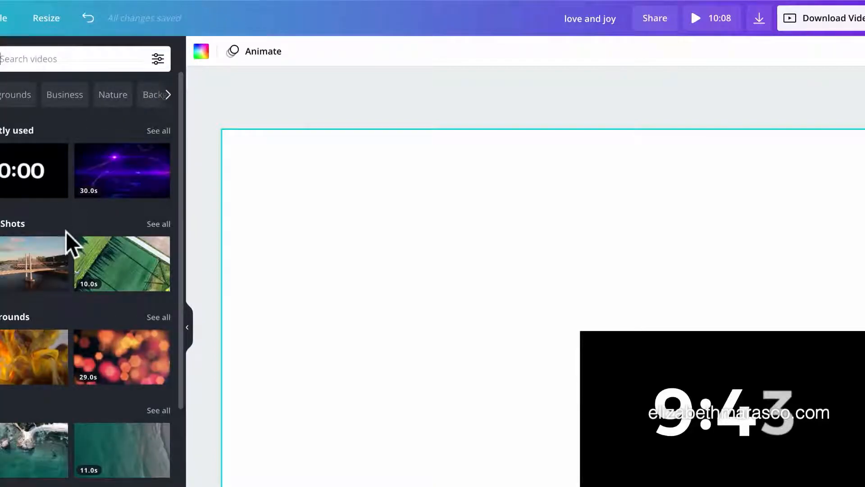
# Browse the video library's categories and add the clip of neon lights reflected on a wet night street.
pyautogui.scroll(-2, 66, 232)
pyautogui.scroll(2, 65, 232)
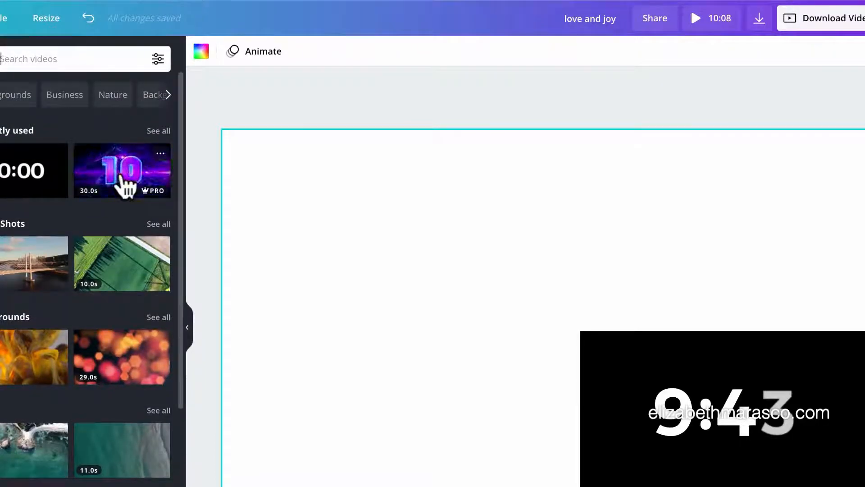
pyautogui.scroll(-5, 87, 222)
pyautogui.scroll(-10, 87, 209)
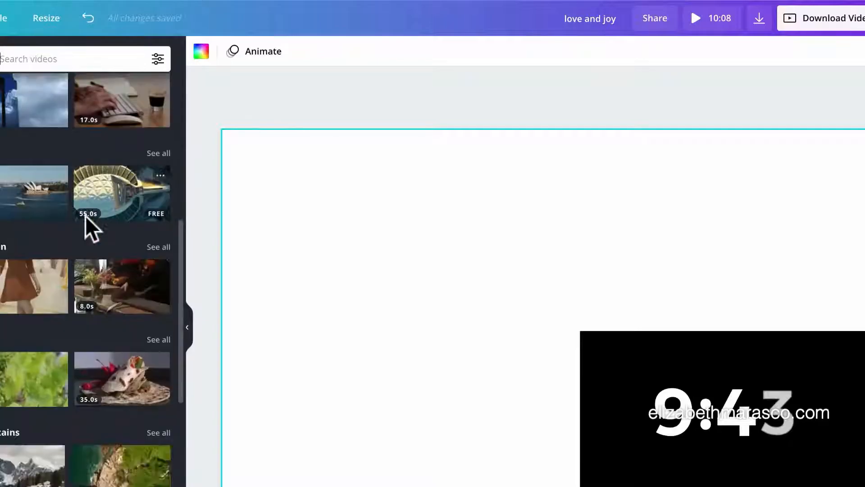
pyautogui.scroll(-12, 85, 221)
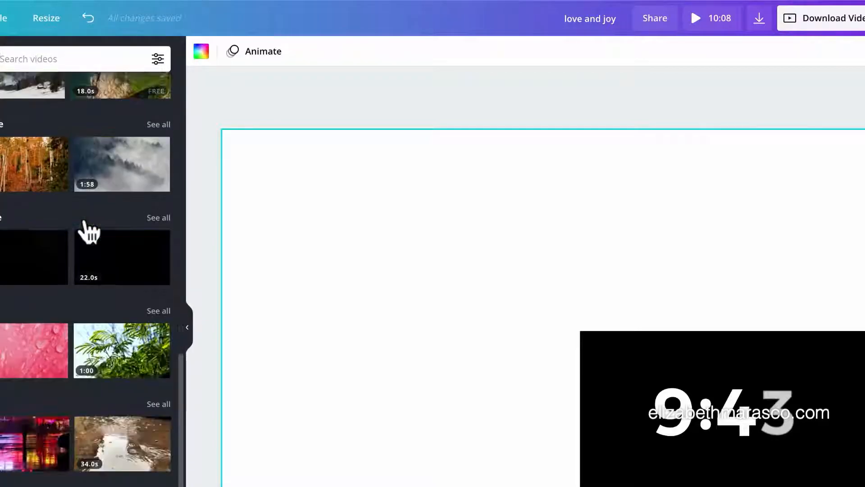
pyautogui.scroll(-3, 85, 218)
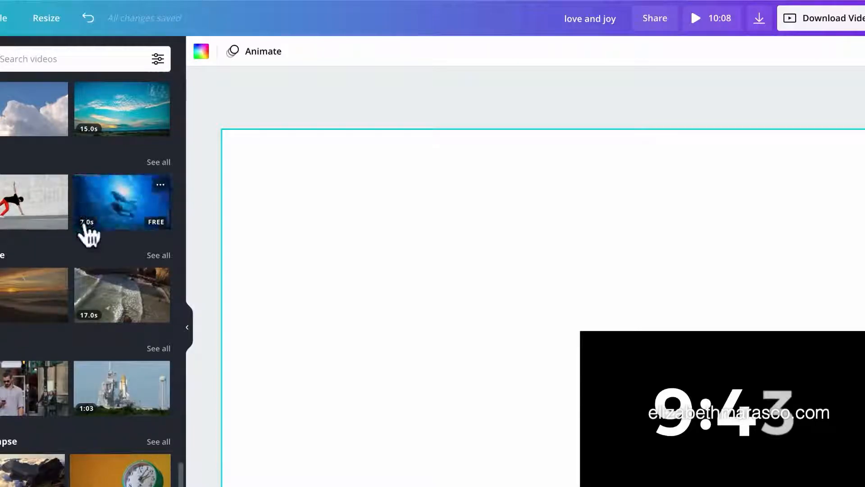
pyautogui.scroll(2, 30, 180)
pyautogui.scroll(-2, 31, 180)
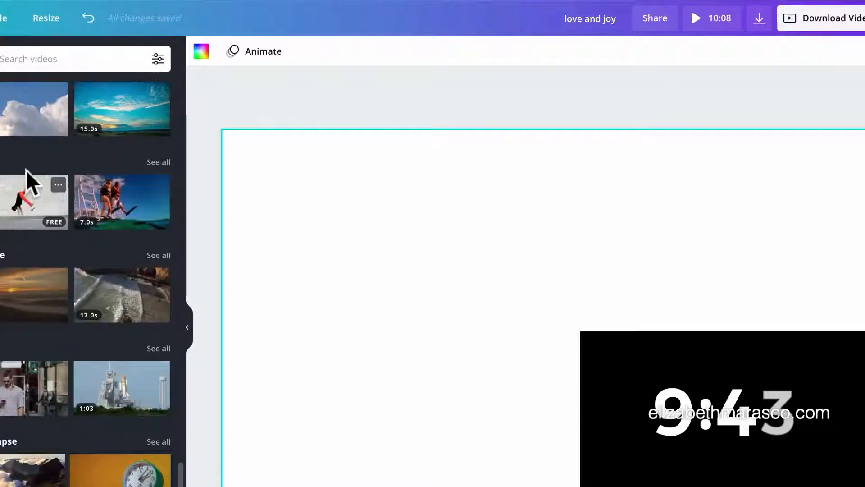
pyautogui.scroll(6, 124, 217)
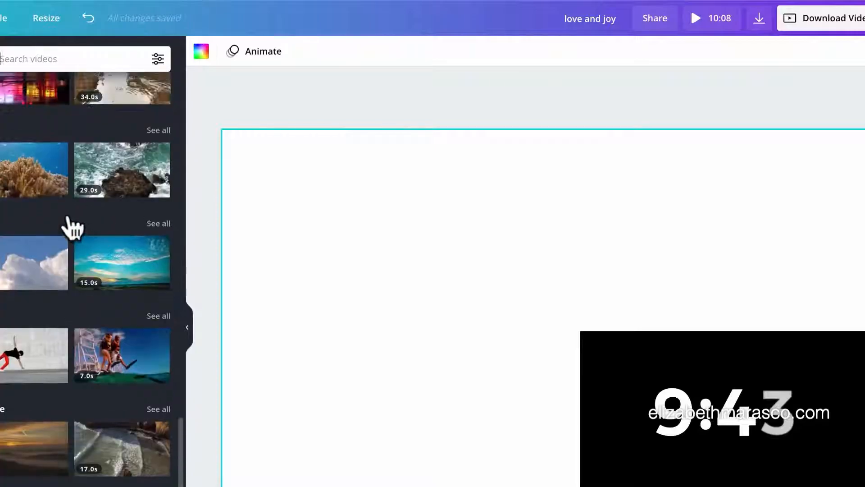
pyautogui.click(21, 192)
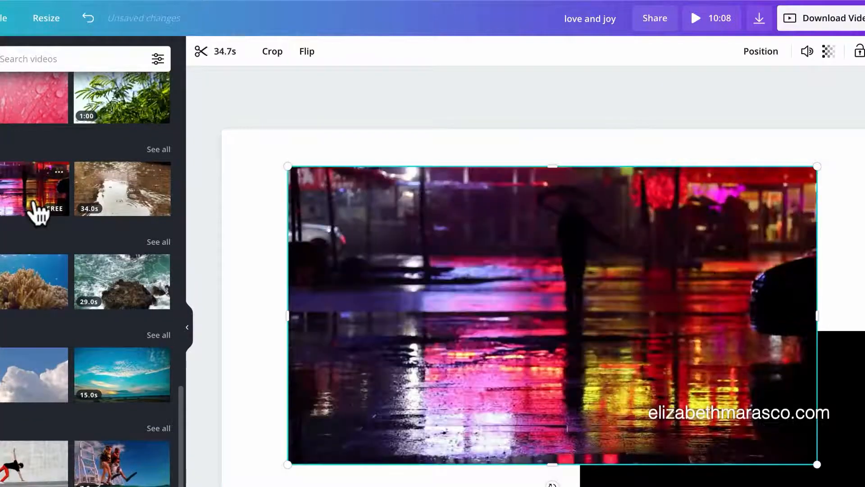
# Enlarge the neon street clip to cover most of the page and send it backward behind the countdown clip.
pyautogui.moveTo(432, 194)
pyautogui.mouseDown()
pyautogui.moveTo(486, 193)
pyautogui.moveTo(469, 180)
pyautogui.moveTo(418, 179)
pyautogui.moveTo(446, 185)
pyautogui.mouseUp()
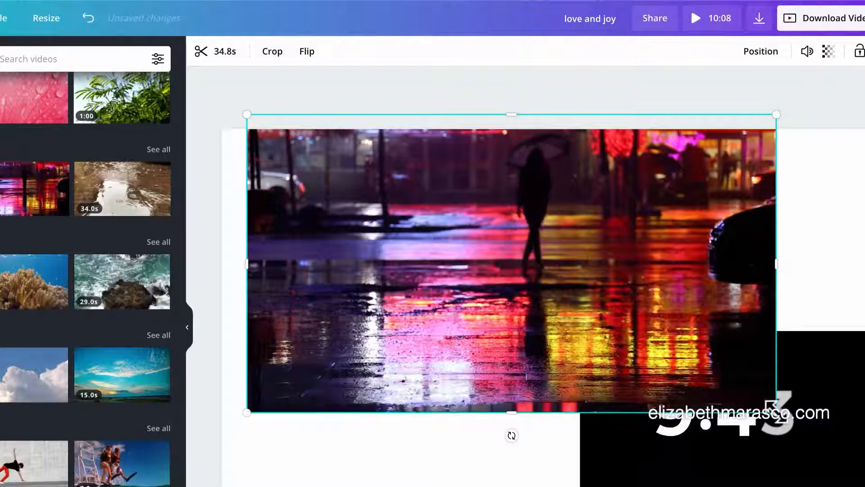
pyautogui.moveTo(776, 413); pyautogui.dragTo(864, 486)
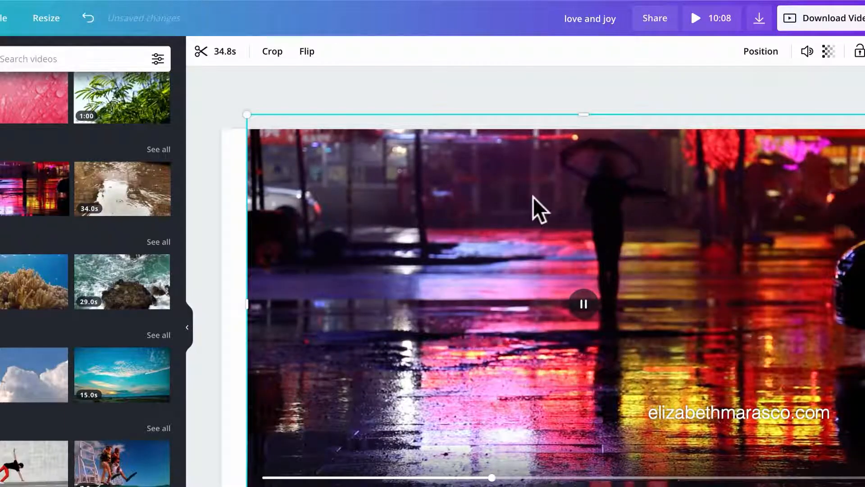
pyautogui.moveTo(247, 114); pyautogui.dragTo(290, 157)
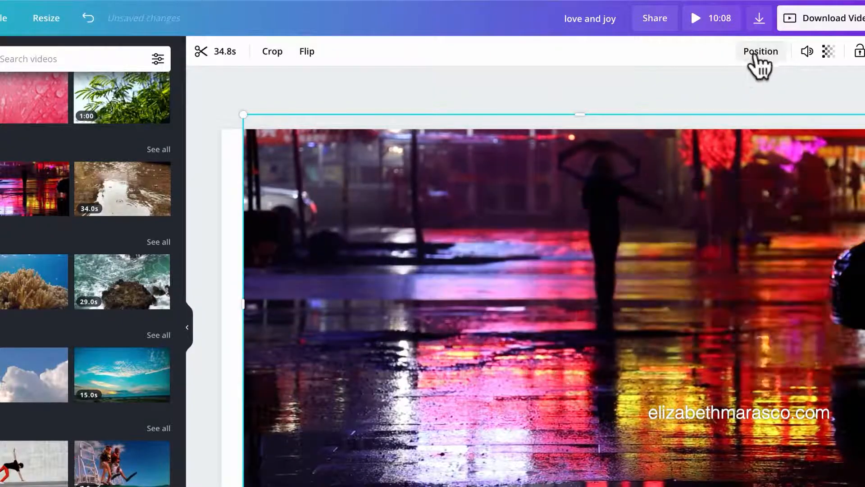
pyautogui.click(757, 55)
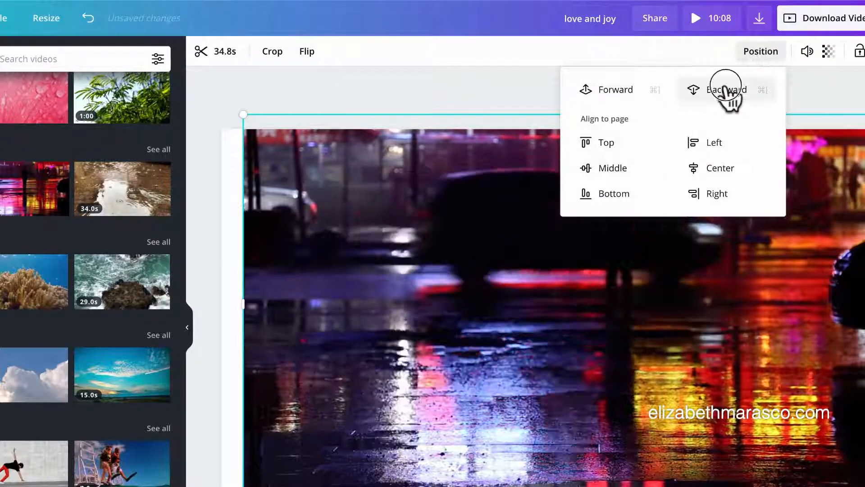
pyautogui.click(725, 90)
# Shrink the countdown clip further and move it to the lower-left part of the page.
pyautogui.click(656, 388)
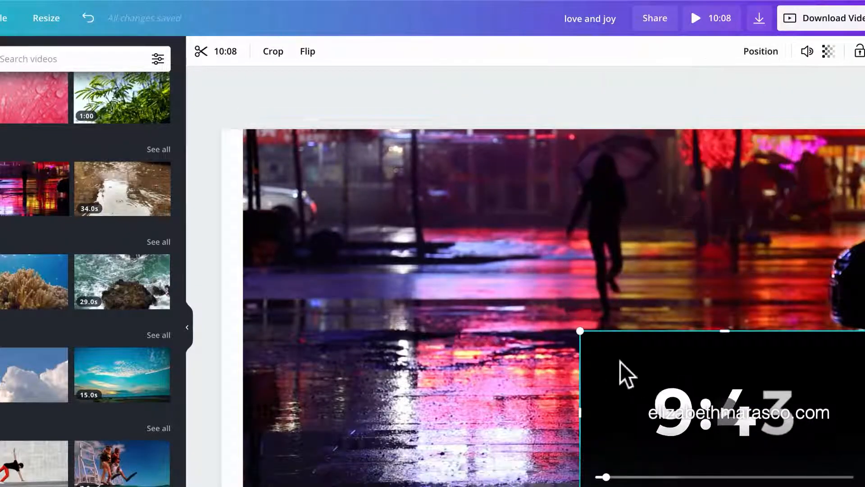
pyautogui.moveTo(601, 347); pyautogui.dragTo(676, 389)
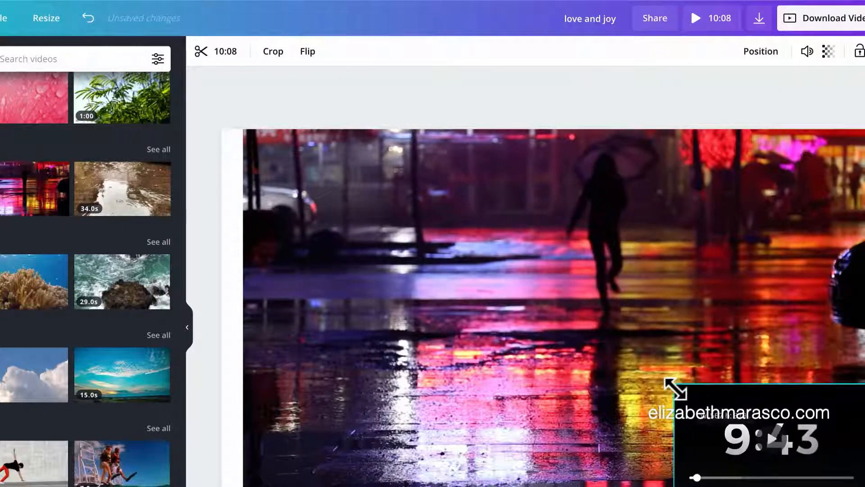
pyautogui.moveTo(743, 413); pyautogui.dragTo(362, 369)
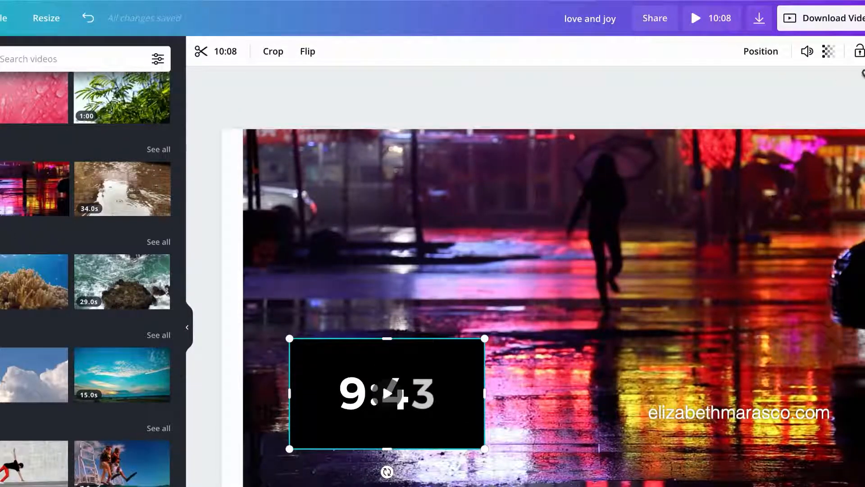
# Enlarge and shift the neon street clip until it fills the whole page, and nudge the countdown clip slightly left.
pyautogui.click(697, 18)
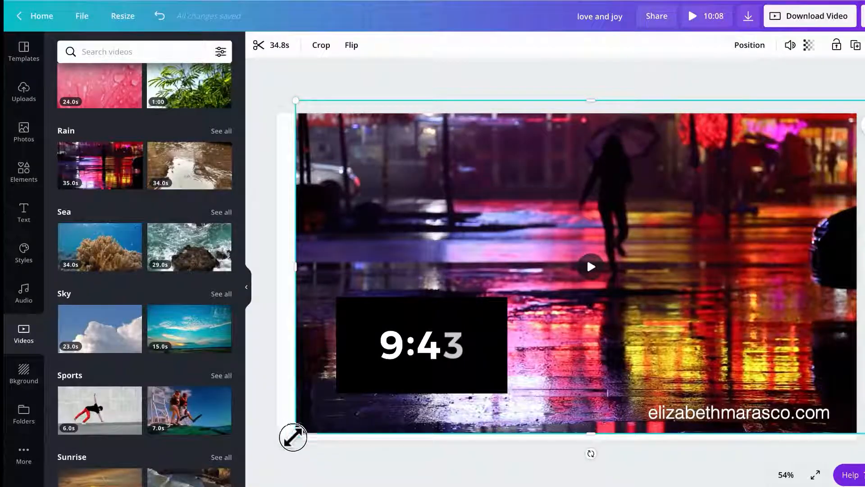
pyautogui.moveTo(292, 437); pyautogui.dragTo(280, 450)
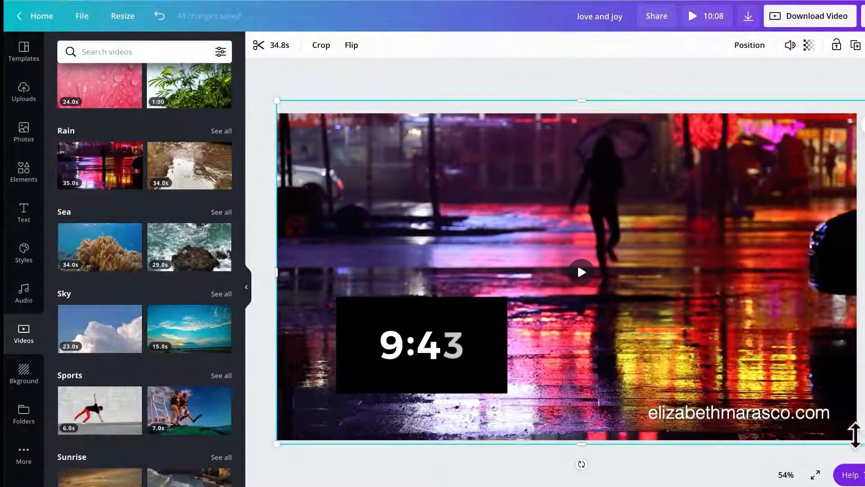
pyautogui.moveTo(720, 231)
pyautogui.mouseDown()
pyautogui.moveTo(759, 235)
pyautogui.moveTo(672, 208)
pyautogui.moveTo(767, 284)
pyautogui.moveTo(720, 221)
pyautogui.moveTo(712, 234)
pyautogui.mouseUp()
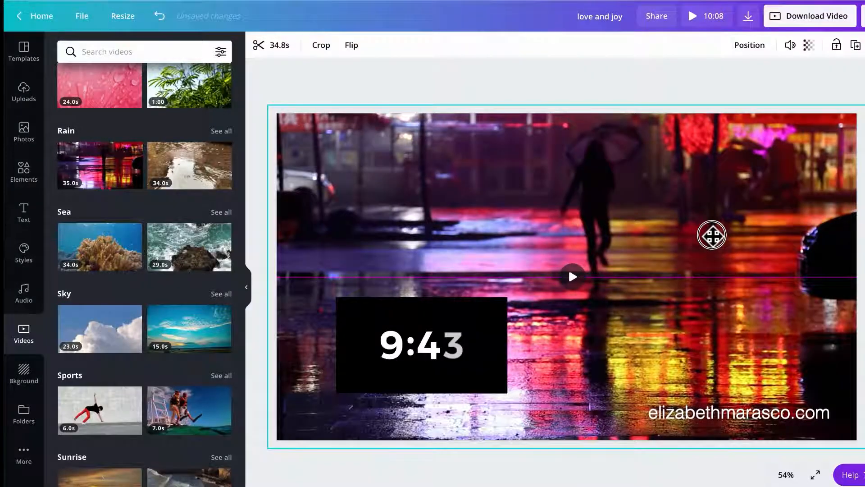
pyautogui.click(802, 171)
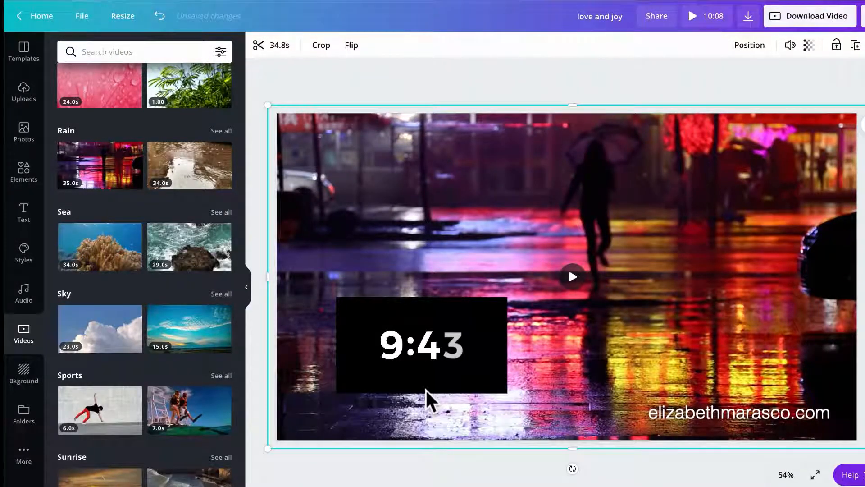
pyautogui.moveTo(426, 389); pyautogui.dragTo(412, 391)
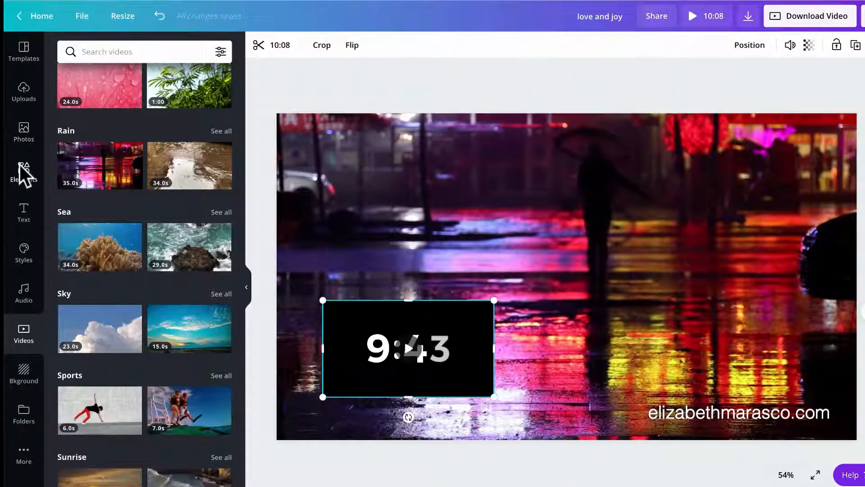
# Add the "POOL PARTY" font combination to the page and replace the word "POOL" with "SHOW STARTS SOON..".
pyautogui.click(29, 214)
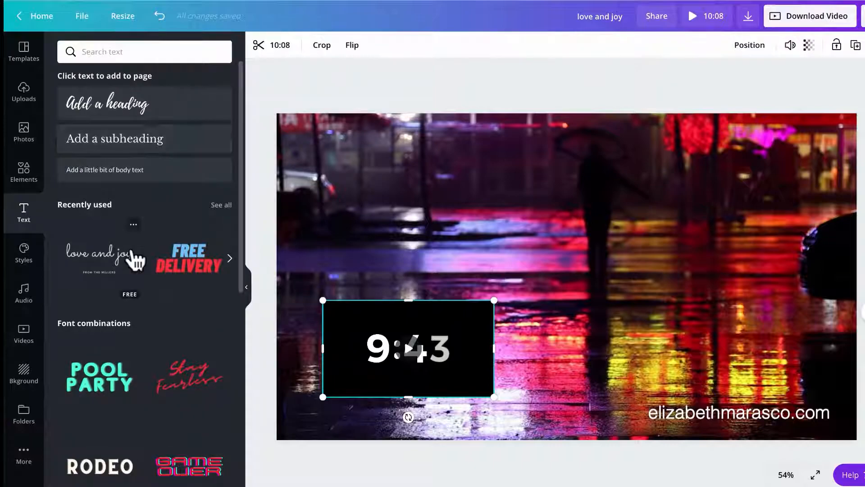
pyautogui.click(96, 389)
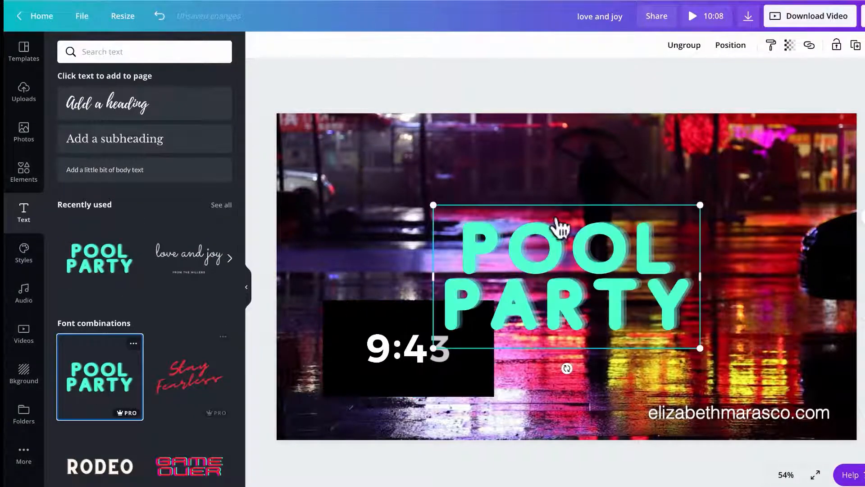
pyautogui.click(546, 247)
pyautogui.doubleClick(545, 244)
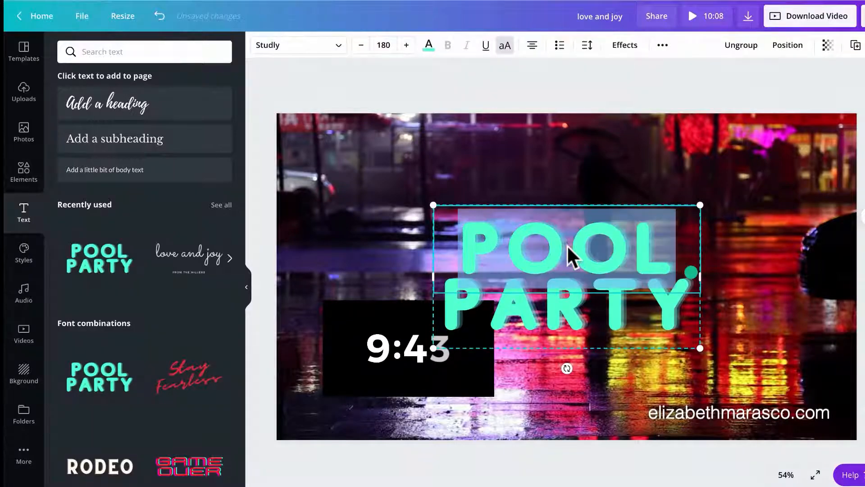
pyautogui.press('BackSpace')
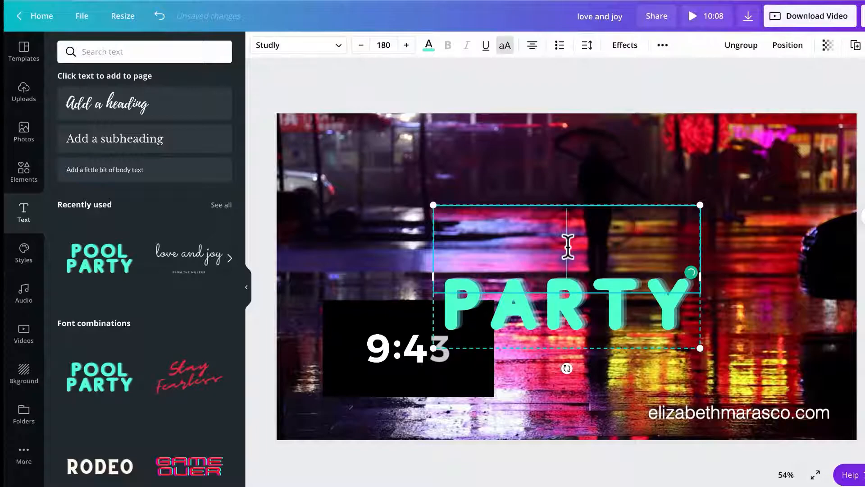
pyautogui.write('SHOW STARTS SOON..')
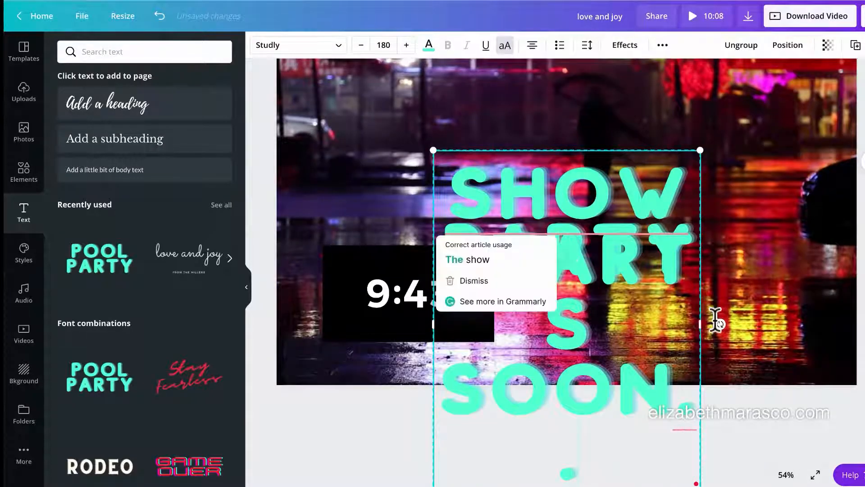
# Widen the "SHOW STARTS SOON.." text box and set its font size to 100.
pyautogui.moveTo(805, 313); pyautogui.dragTo(806, 313)
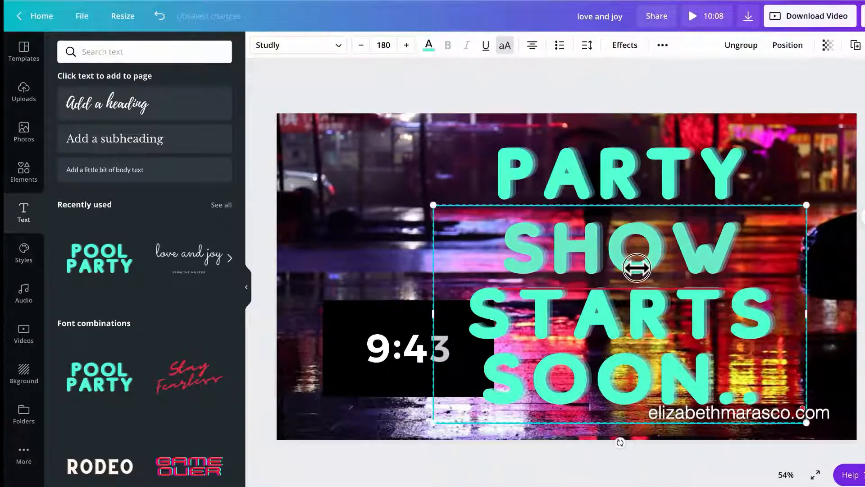
pyautogui.moveTo(637, 268)
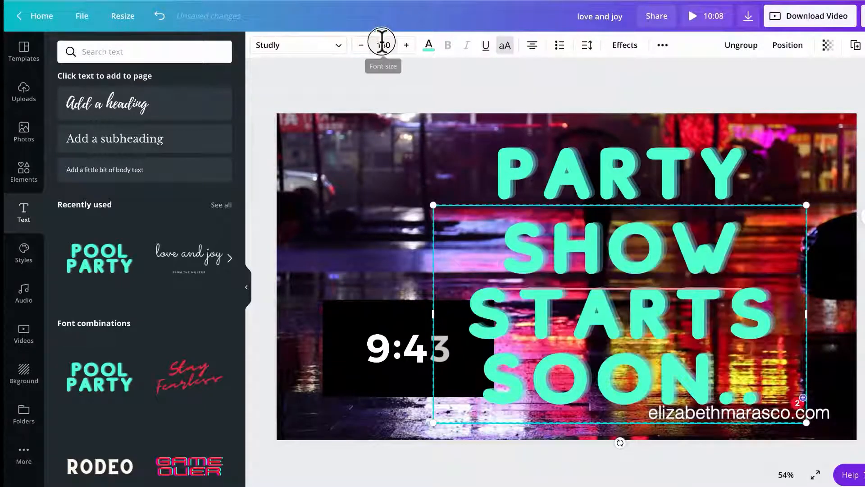
pyautogui.click(383, 44)
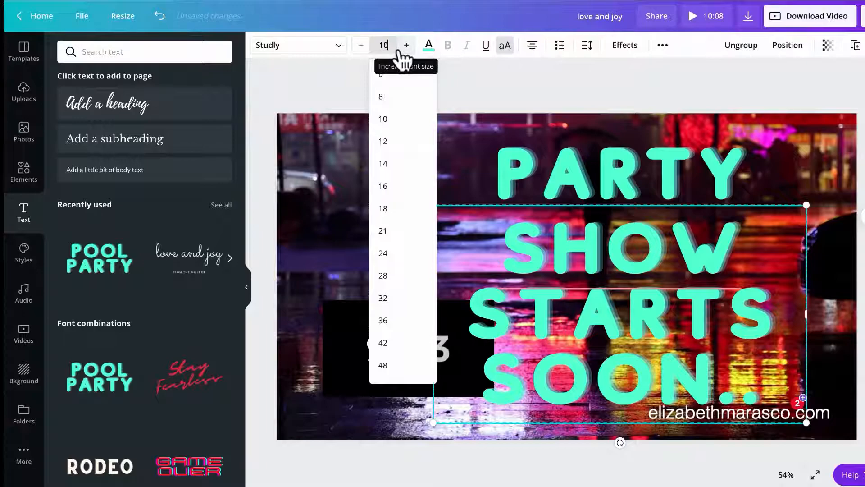
pyautogui.write('100')
pyautogui.press('Return')
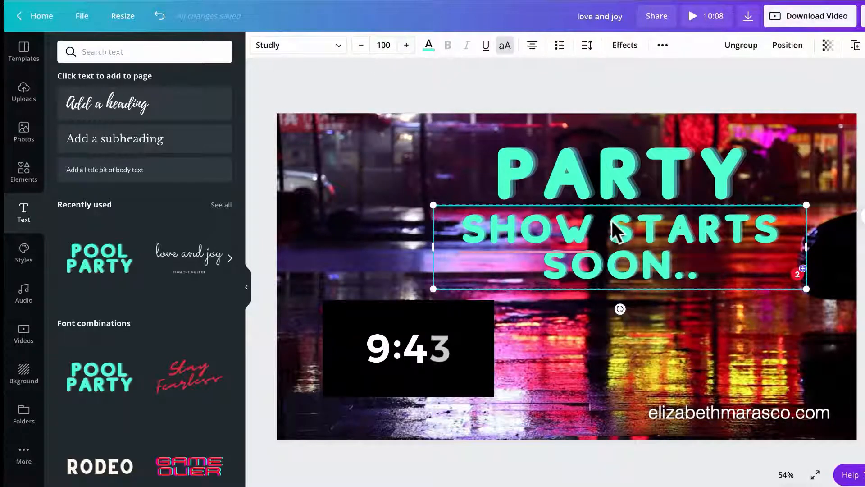
# Delete the word "PARTY" from the text combination.
pyautogui.doubleClick(643, 178)
pyautogui.write('\\')
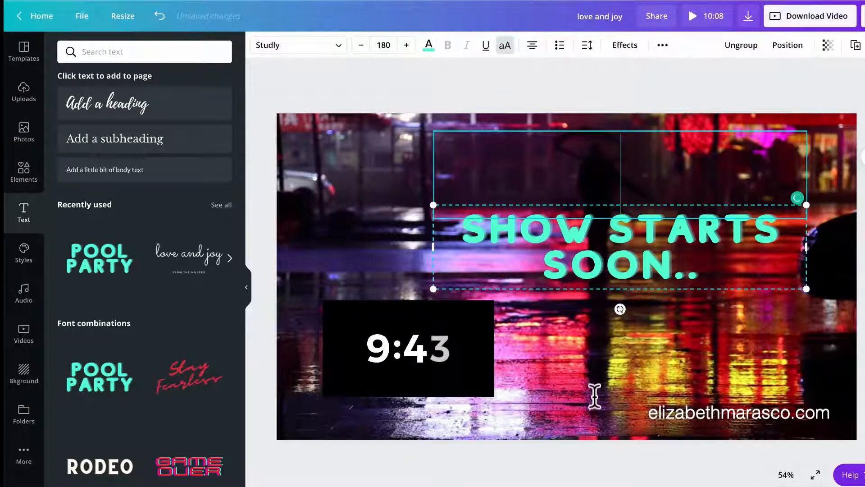
pyautogui.click(637, 276)
# Scale the "SHOW STARTS SOON.." text down to about 547 by 123 and place it directly above the countdown clip.
pyautogui.click(798, 280)
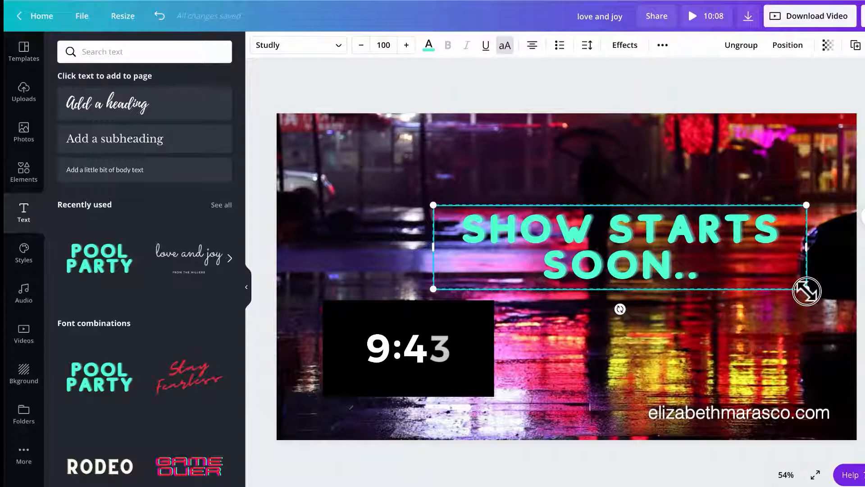
pyautogui.moveTo(783, 286); pyautogui.dragTo(595, 265)
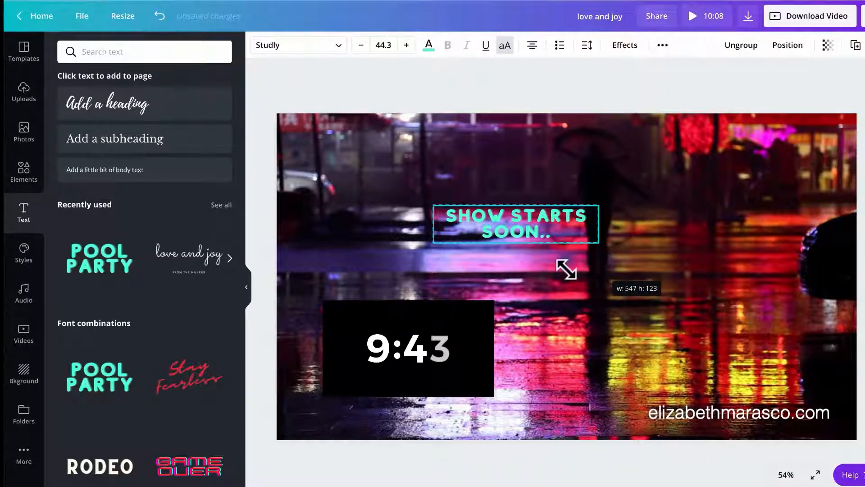
pyautogui.moveTo(519, 219); pyautogui.dragTo(413, 270)
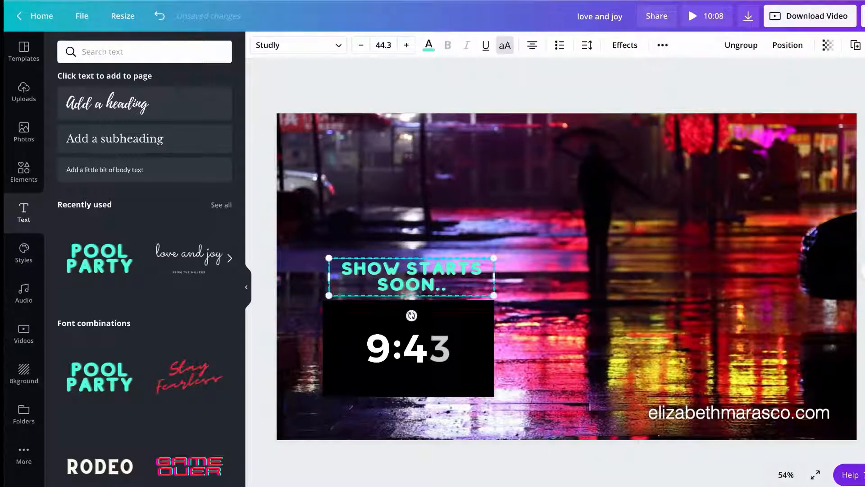
# Browse the elements library and search it for "animated".
pyautogui.click(20, 167)
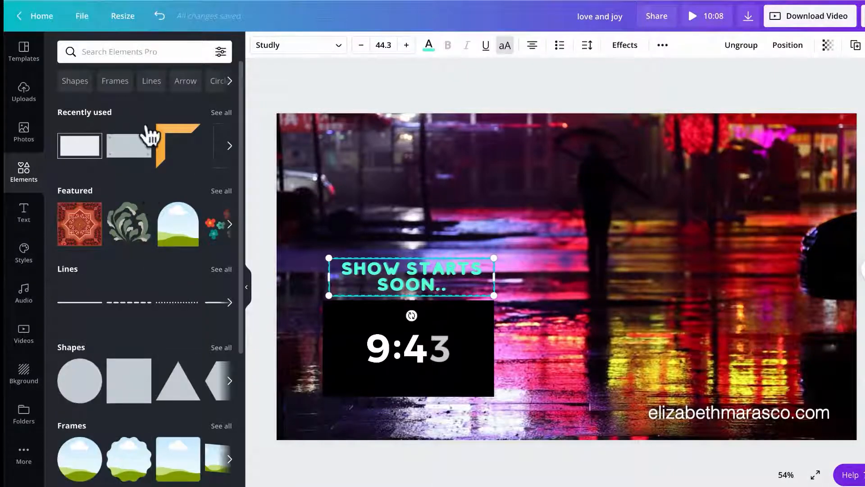
pyautogui.scroll(-10, 117, 254)
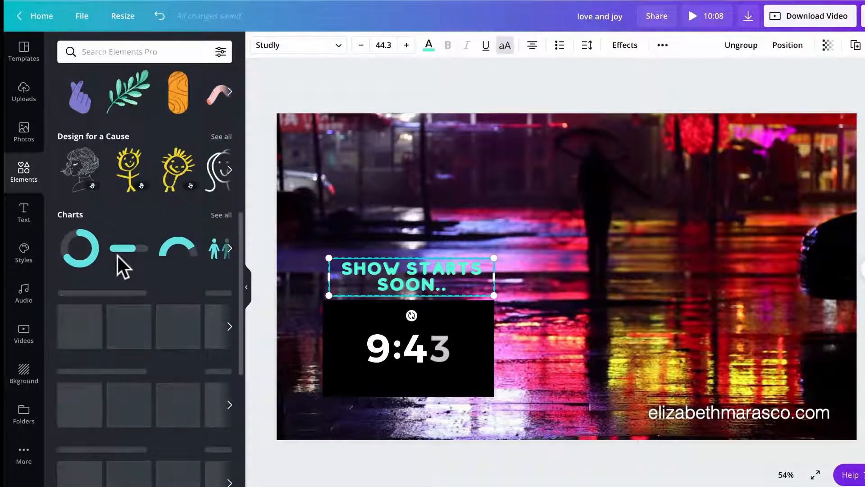
pyautogui.scroll(-3, 118, 256)
pyautogui.scroll(-4, 111, 235)
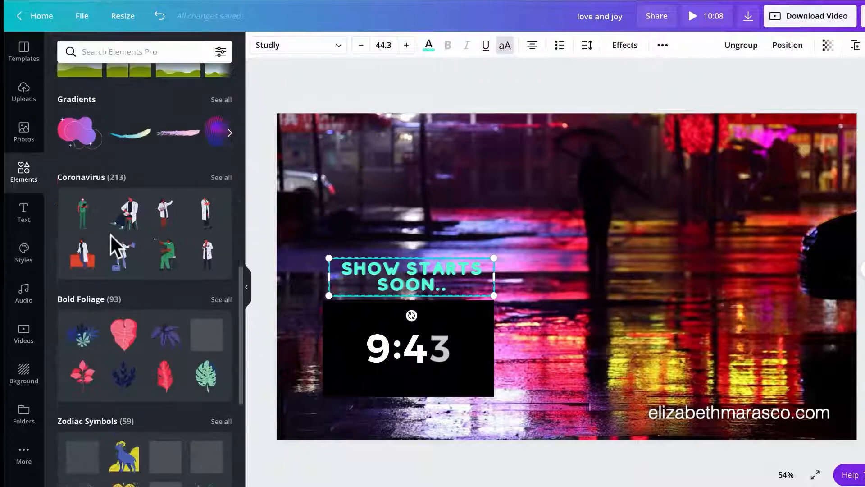
pyautogui.click(103, 53)
pyautogui.write('ani')
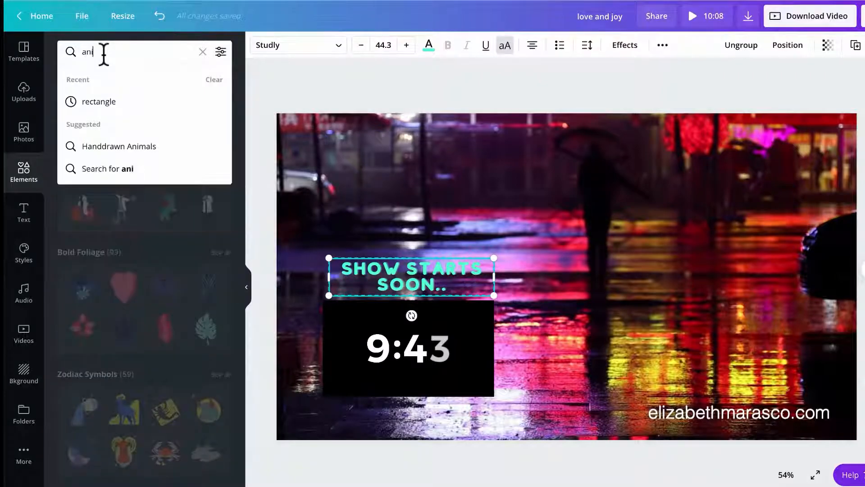
pyautogui.write('mated')
pyautogui.press('Return')
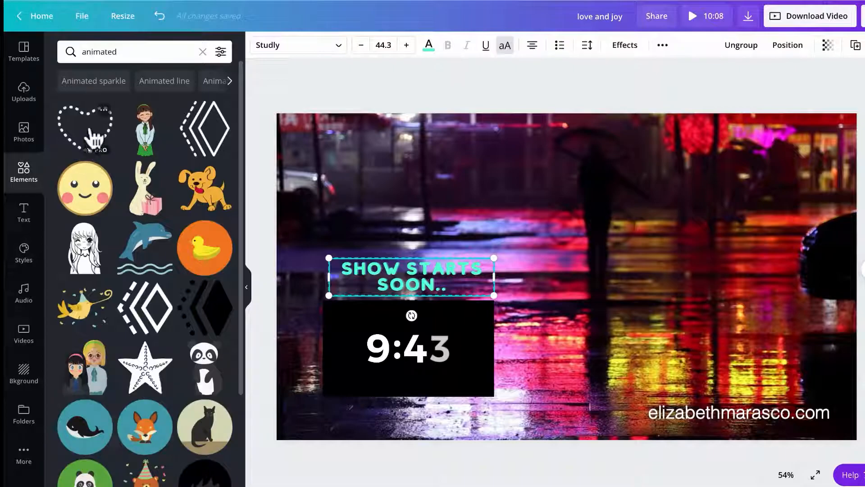
# Find the animated white sparkle stars among the results, add them to the page and move them toward the page's right side.
pyautogui.scroll(-10, 172, 233)
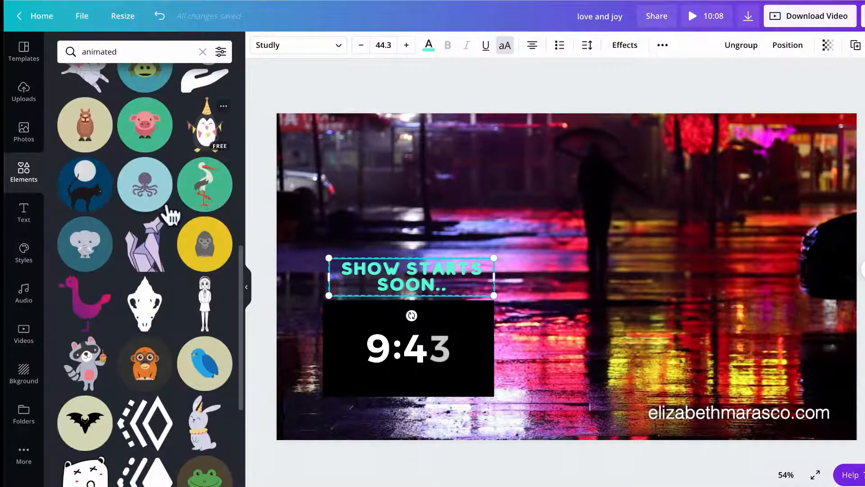
pyautogui.scroll(-10, 162, 365)
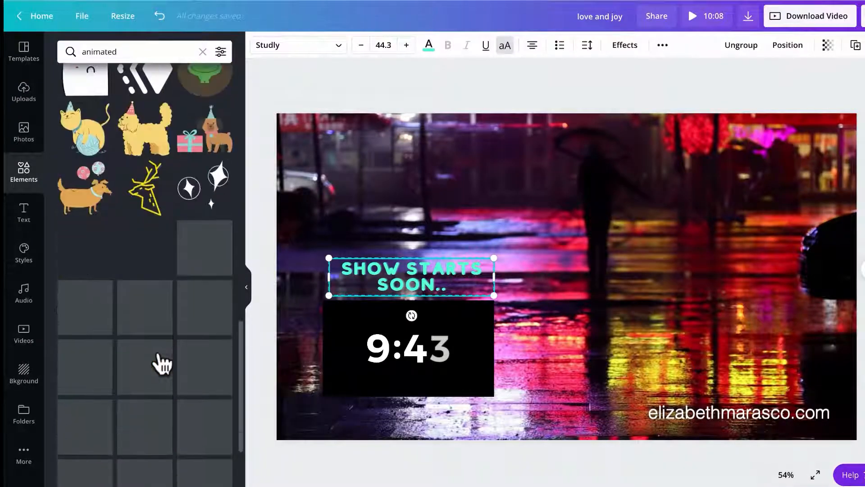
pyautogui.scroll(3, 162, 365)
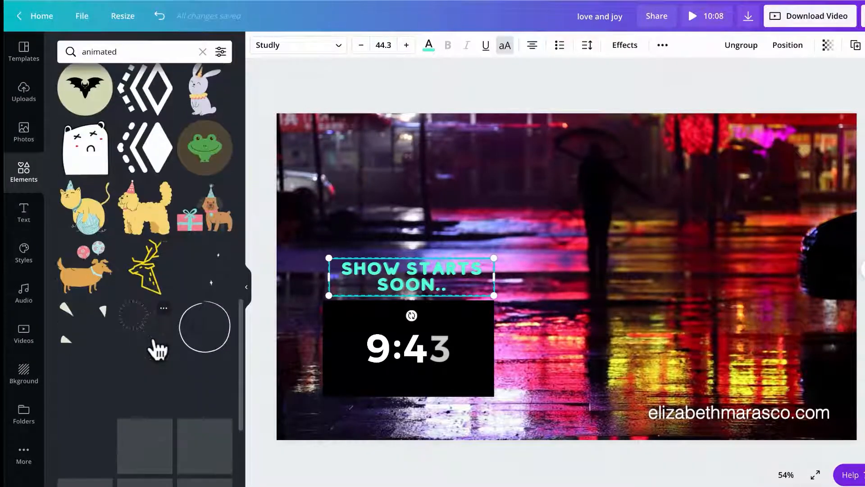
pyautogui.click(216, 245)
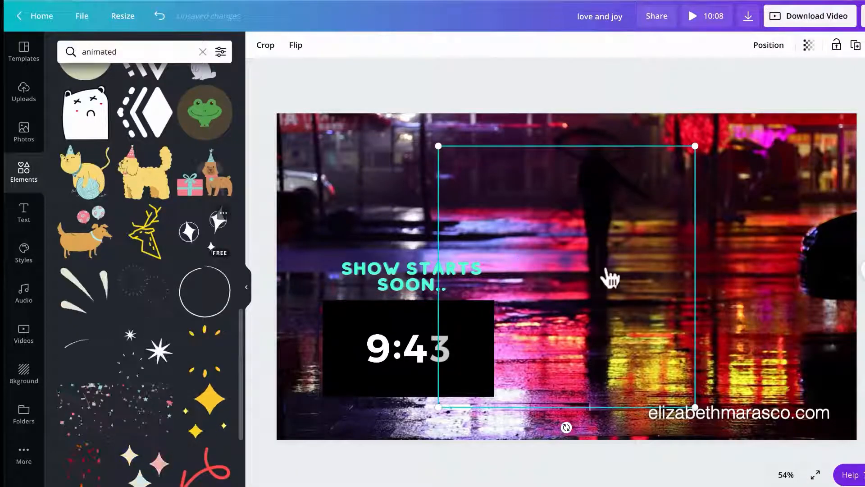
pyautogui.moveTo(437, 146); pyautogui.dragTo(545, 148)
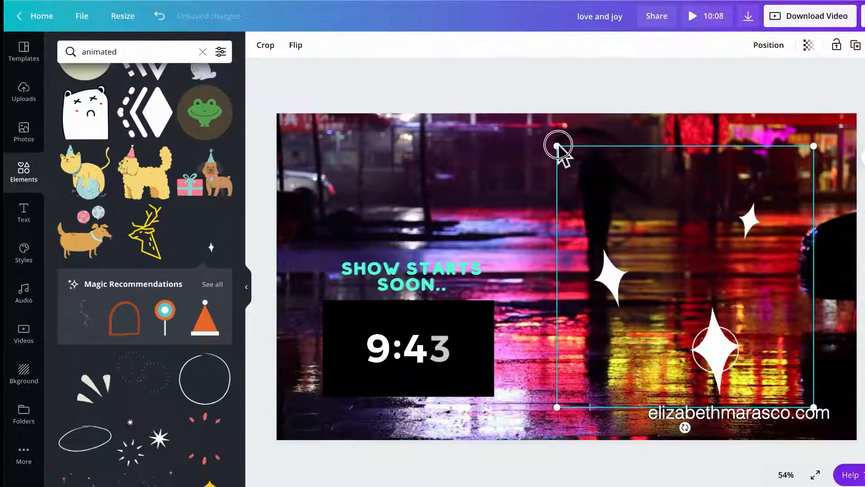
# Replace the white sparkle stars with the animated yellow firework bursts and place them over the page's right half.
pyautogui.moveTo(649, 240); pyautogui.dragTo(705, 312)
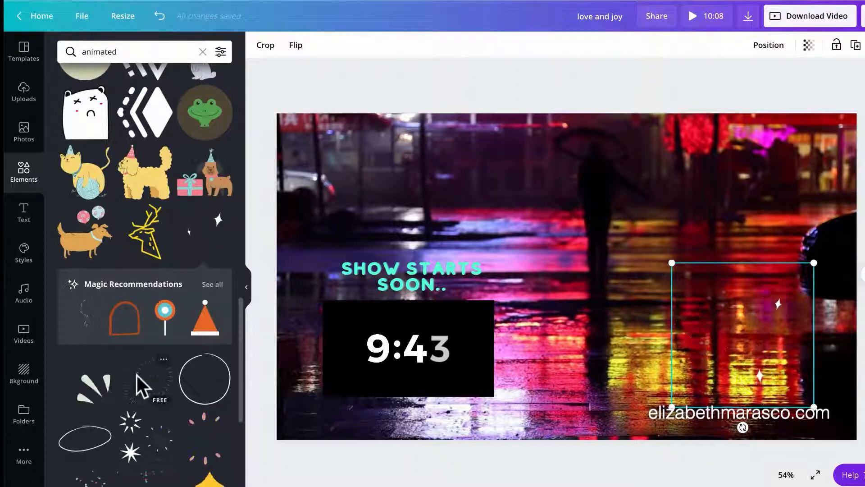
pyautogui.click(137, 374)
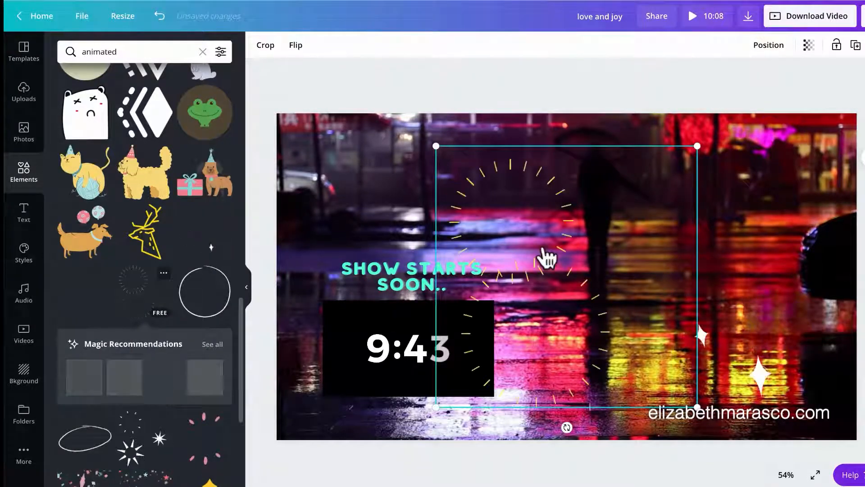
pyautogui.click(748, 321)
pyautogui.press('Delete')
pyautogui.moveTo(595, 271); pyautogui.dragTo(728, 261)
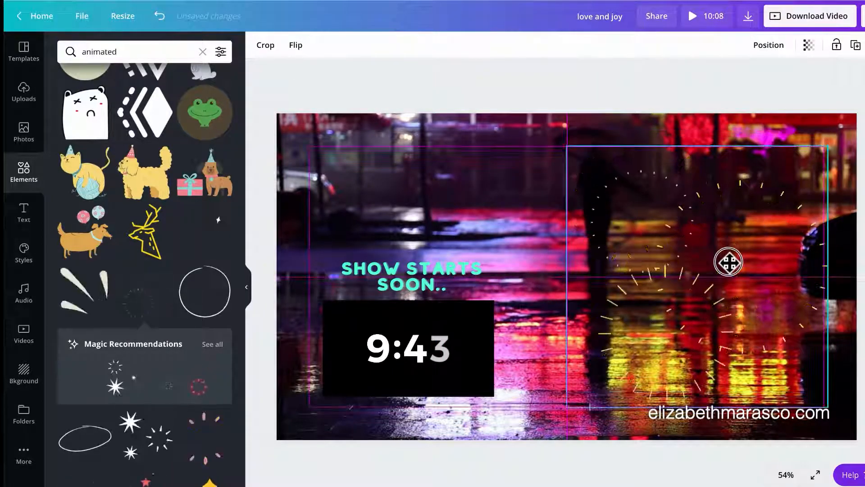
# Add the animated white circle outline and place it around the title and the countdown clip.
pyautogui.click(193, 292)
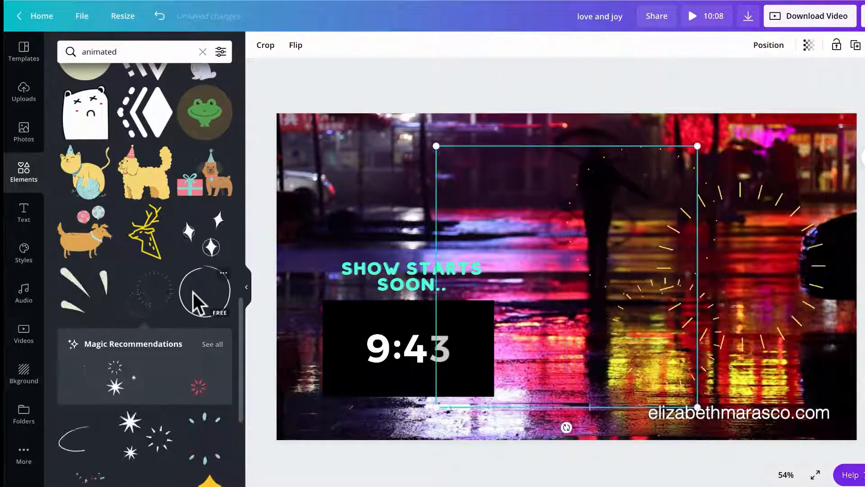
pyautogui.moveTo(500, 291); pyautogui.dragTo(344, 316)
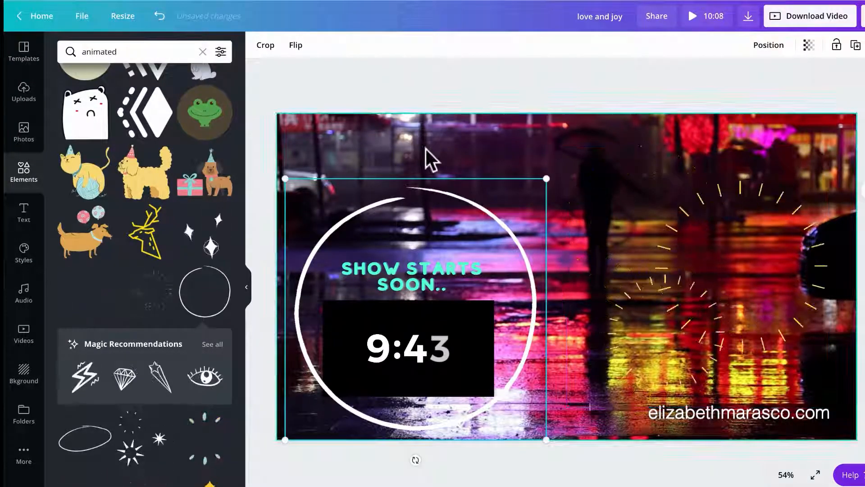
# Deselect the circle and open the video's download options.
pyautogui.click(694, 67)
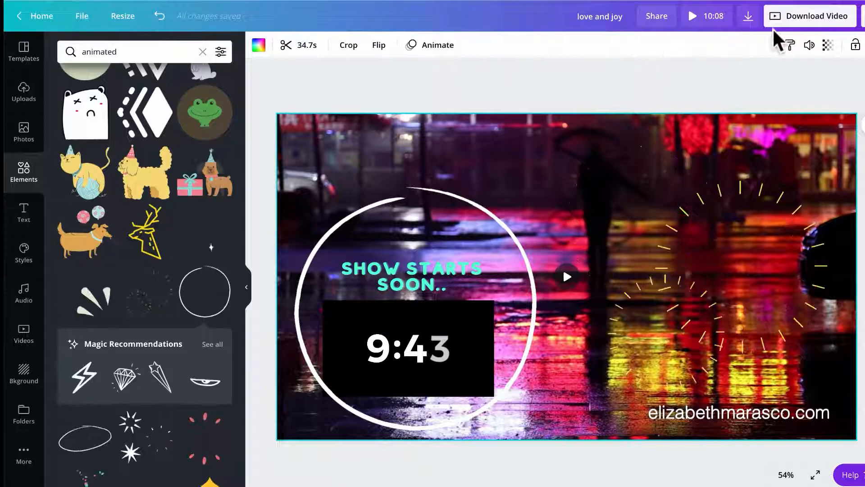
pyautogui.click(748, 21)
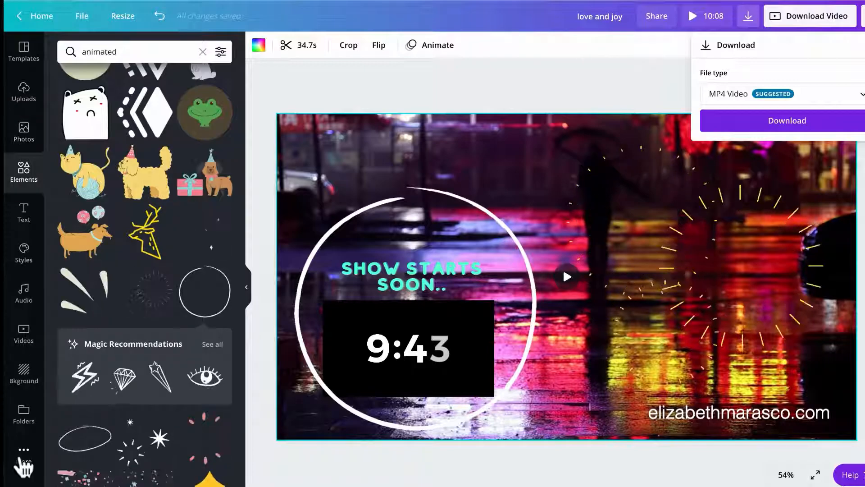
# Browse the audio library and preview the tracks Sweet Hope, Breakfast on the Balcony and Every Battle.
pyautogui.click(24, 295)
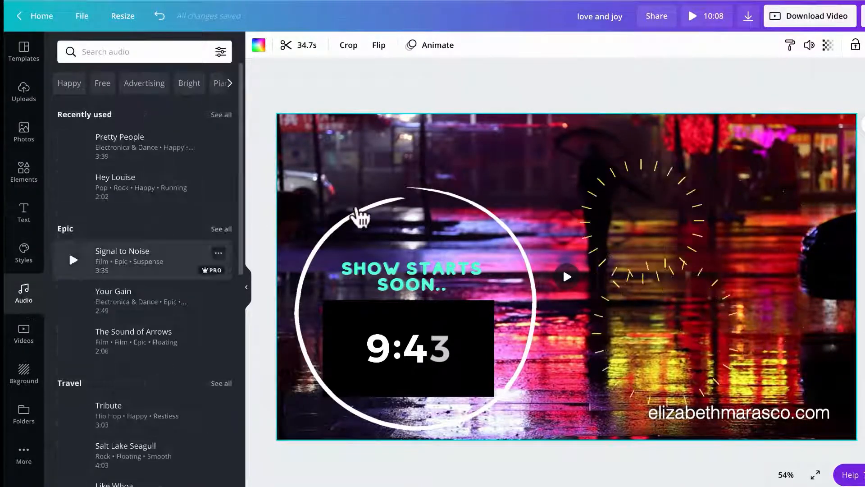
pyautogui.scroll(-4, 92, 368)
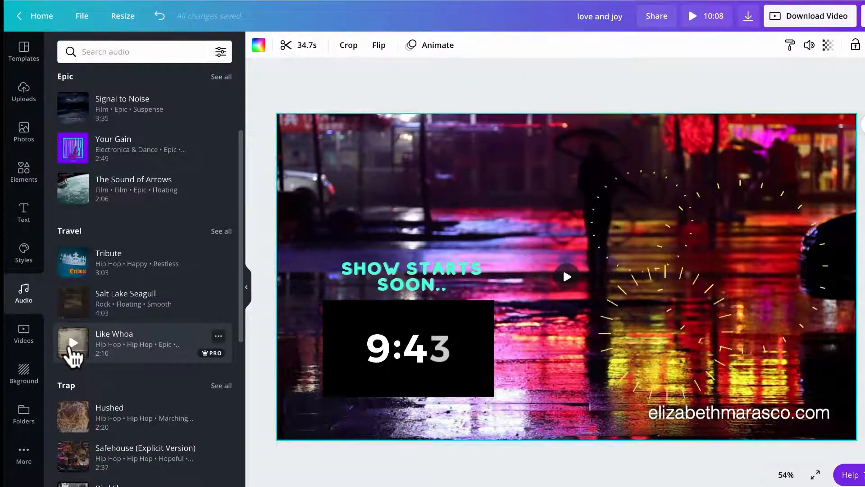
pyautogui.scroll(-6, 84, 333)
pyautogui.click(74, 316)
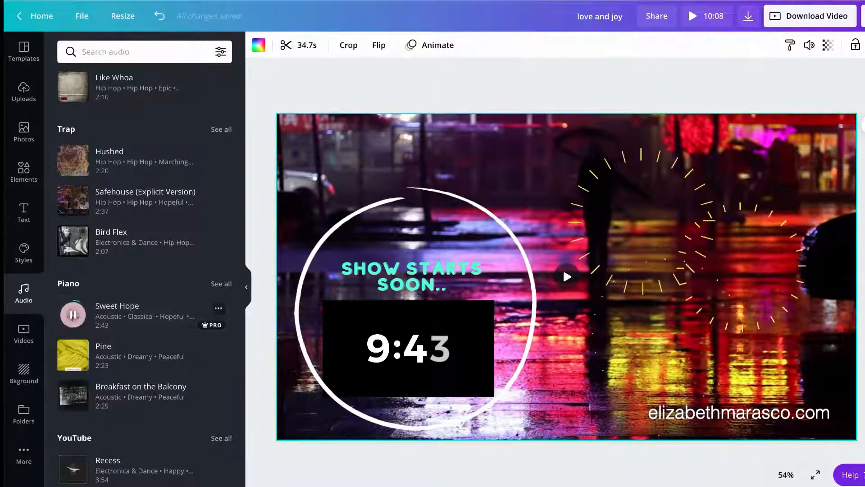
pyautogui.click(92, 13)
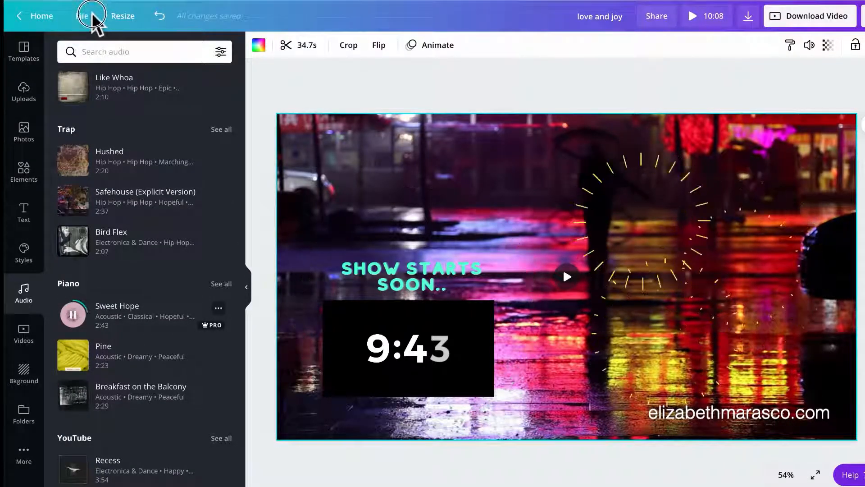
pyautogui.click(71, 395)
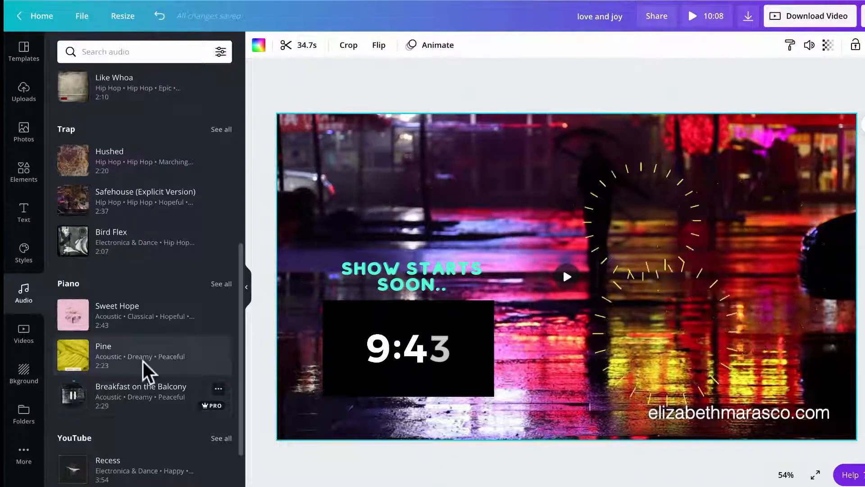
pyautogui.scroll(-4, 131, 347)
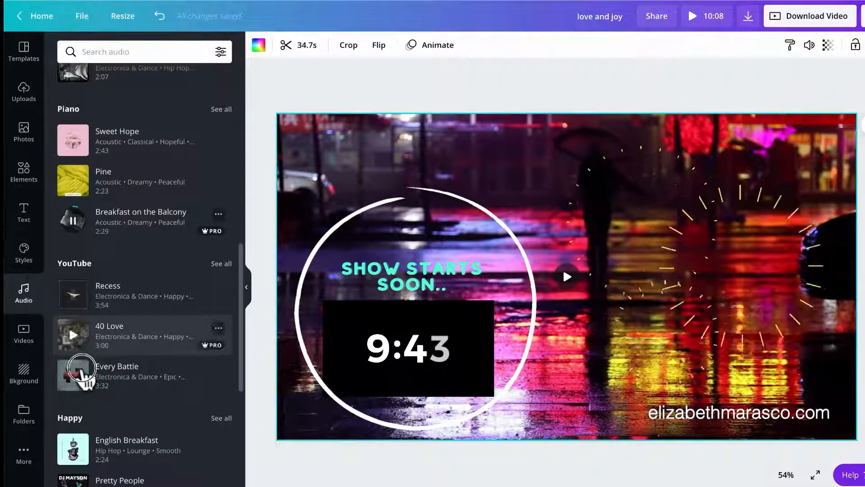
pyautogui.click(81, 369)
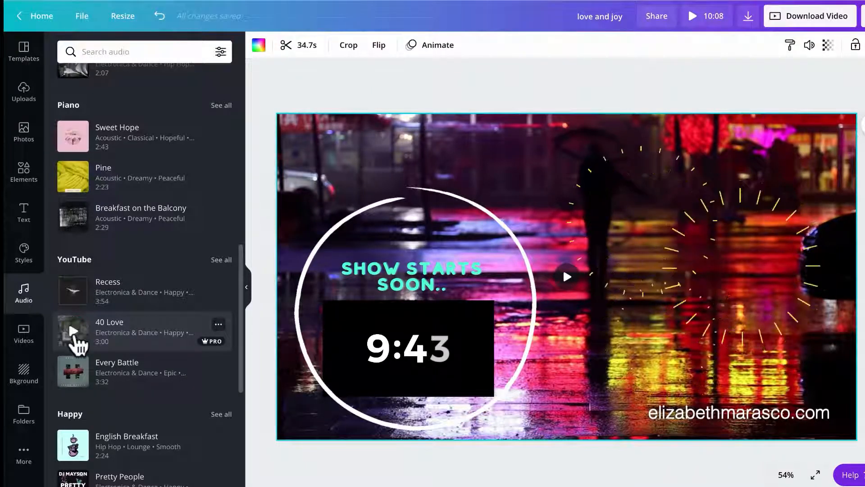
pyautogui.scroll(-3, 116, 396)
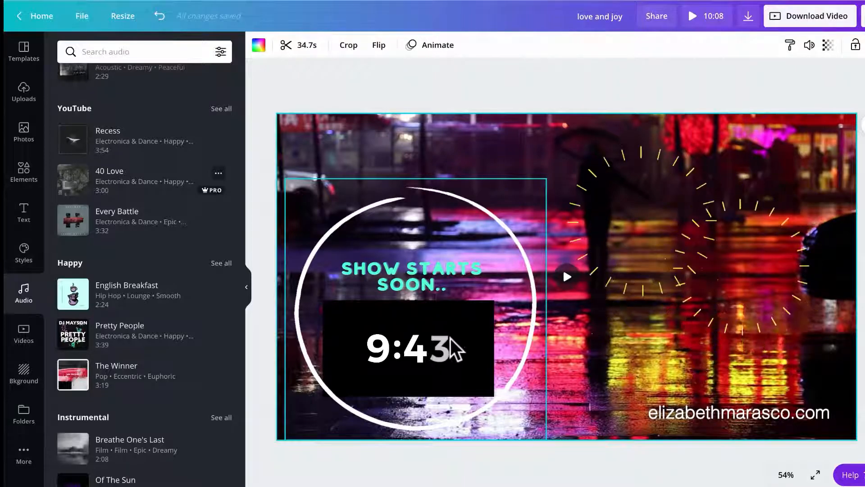
# Move the animated white circle away from the countdown clip to the page's right side, over the firework bursts.
pyautogui.click(419, 336)
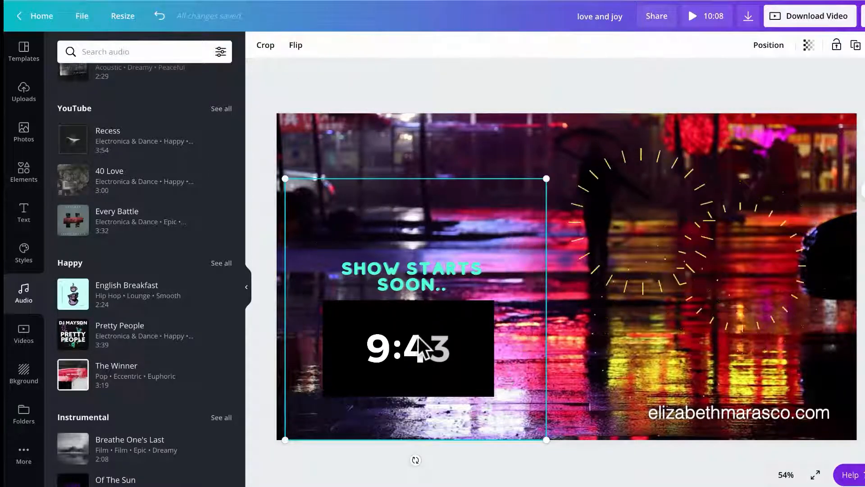
pyautogui.moveTo(548, 335); pyautogui.dragTo(680, 217)
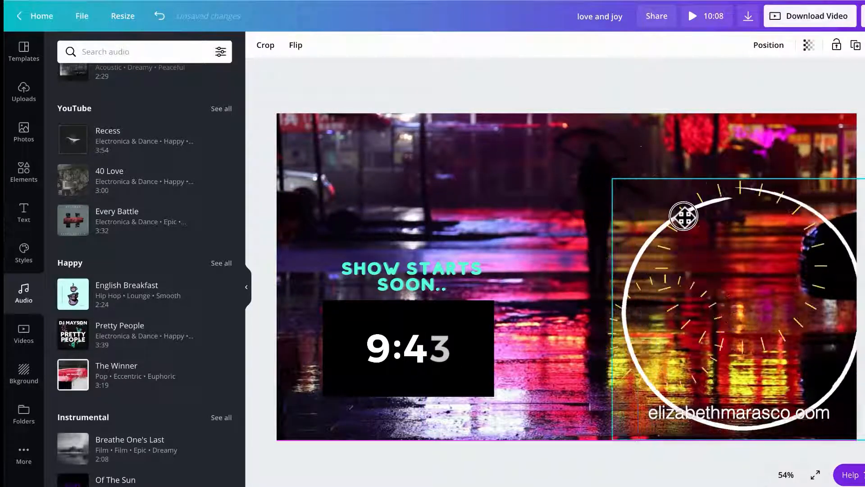
pyautogui.click(415, 351)
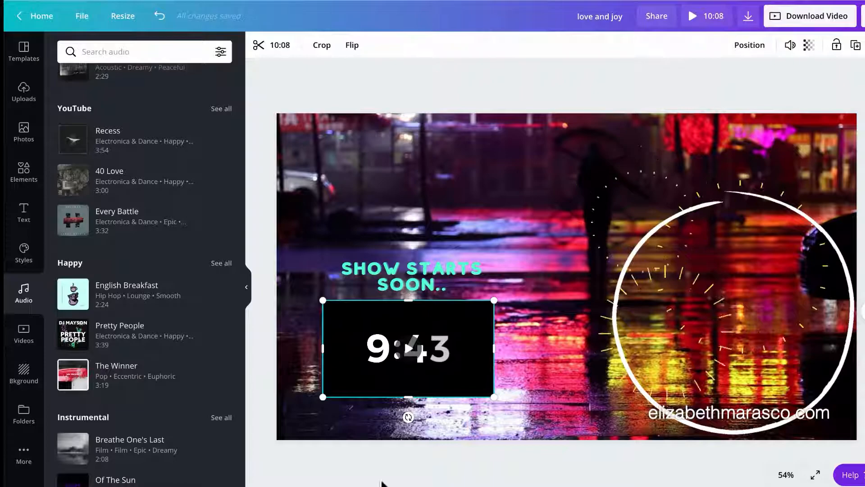
# Add a new blank page after the countdown page.
pyautogui.click(377, 441)
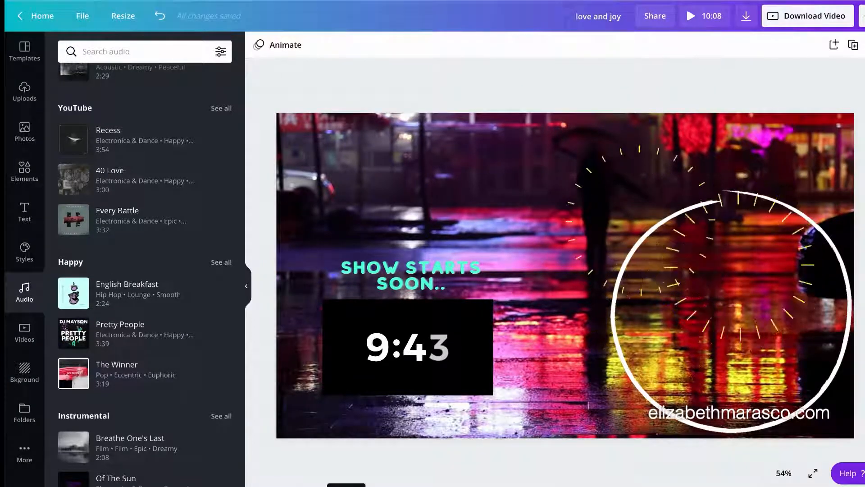
pyautogui.click(346, 486)
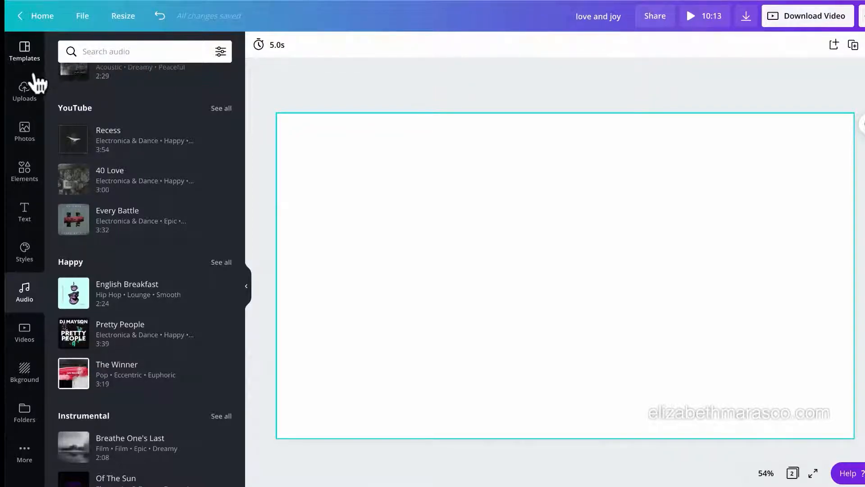
# Search the video library for "ten".
pyautogui.click(42, 162)
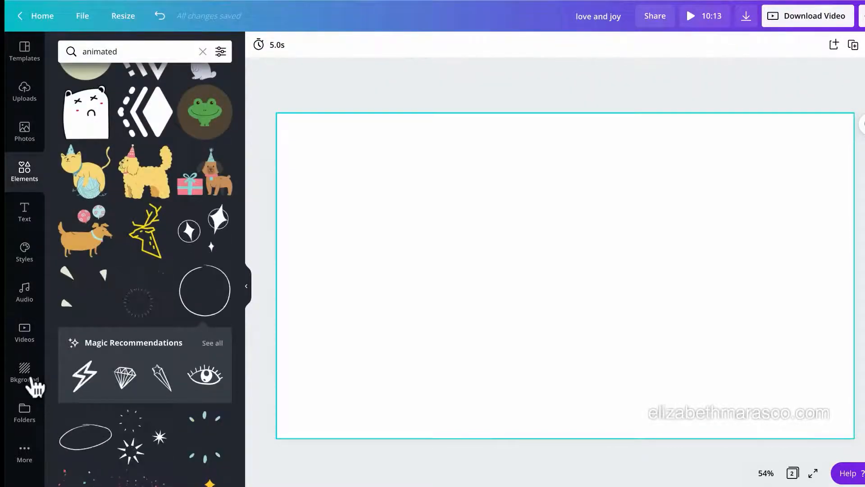
pyautogui.click(24, 332)
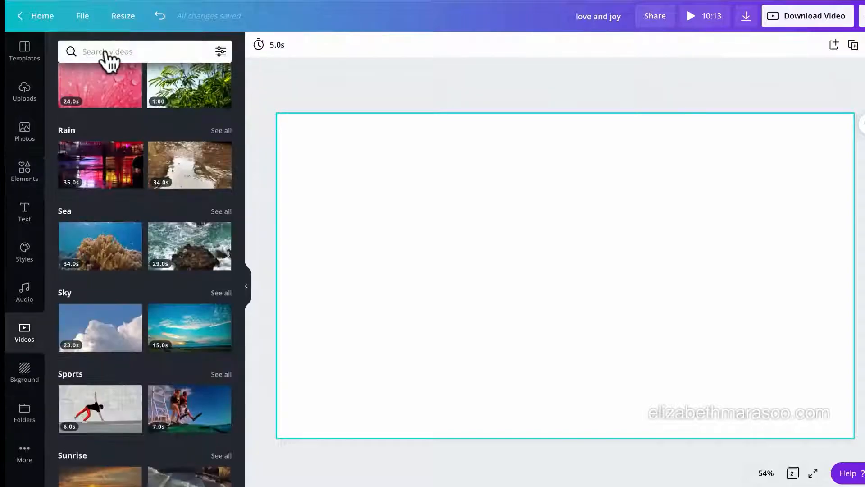
pyautogui.click(107, 55)
pyautogui.write('ten')
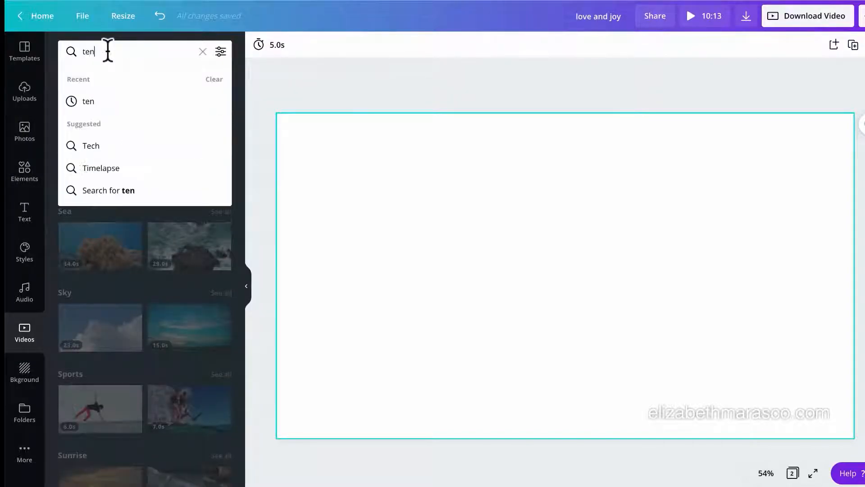
pyautogui.press('Return')
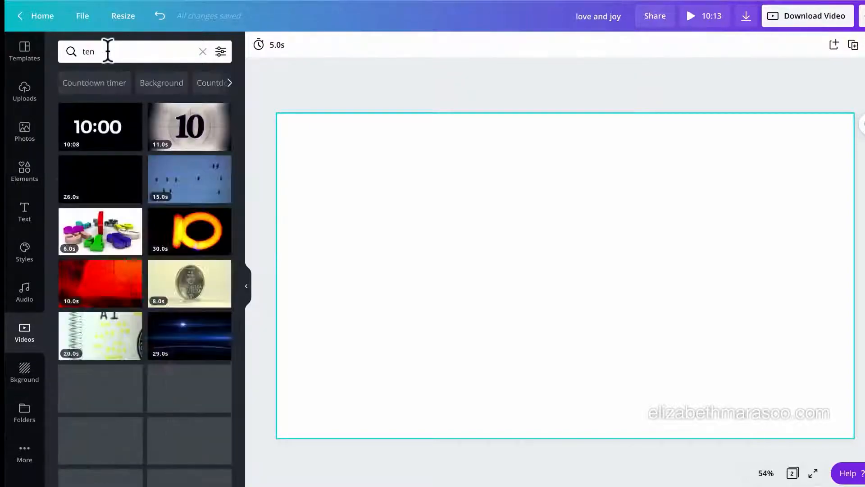
pyautogui.click(188, 239)
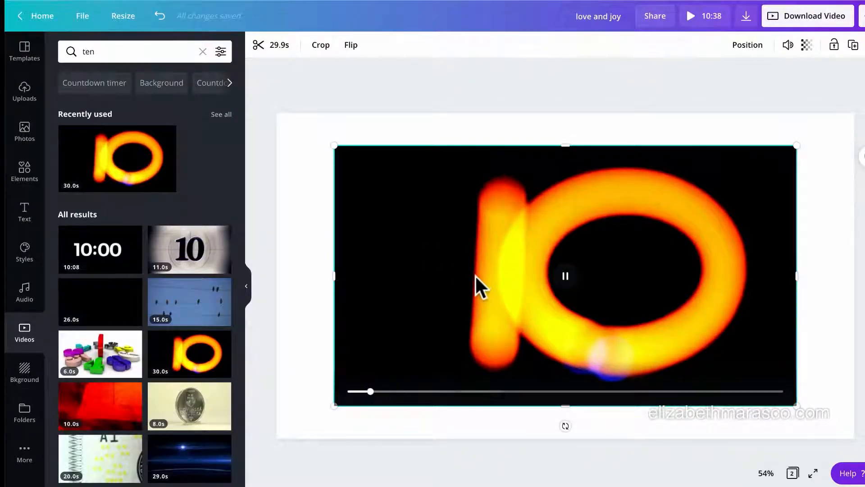
pyautogui.click(474, 311)
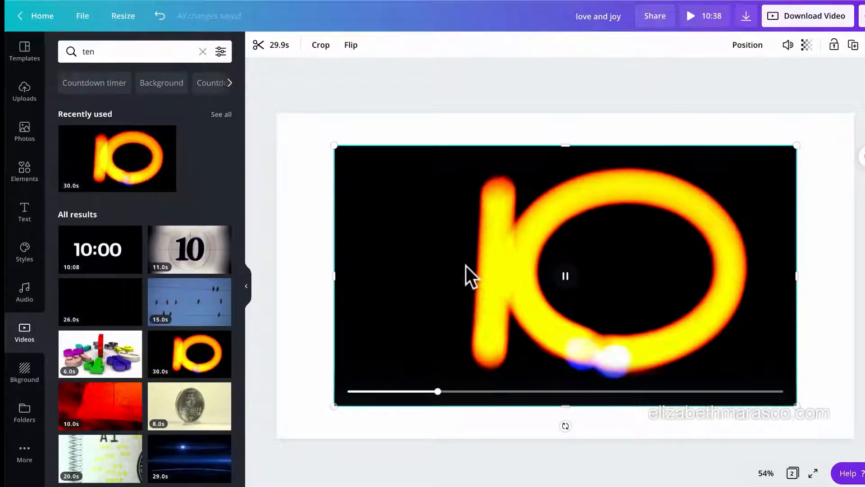
pyautogui.press('Delete')
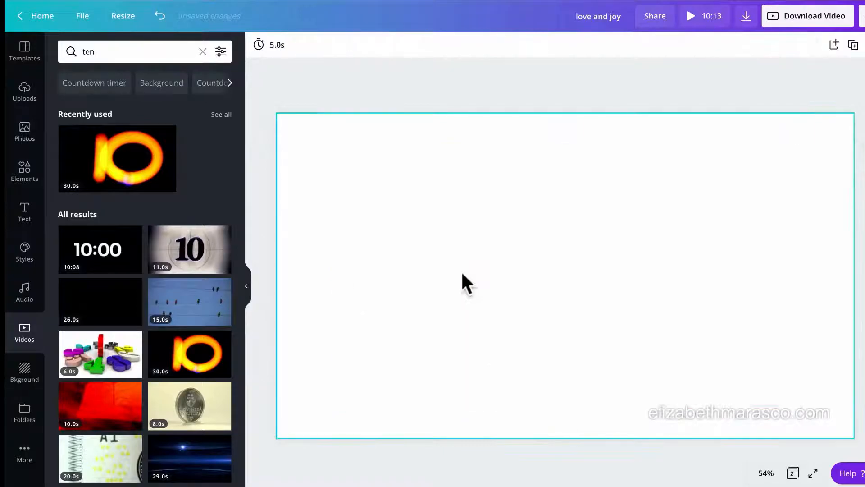
# Add the 11-second film-leader style "10" countdown clip to the second page.
pyautogui.click(193, 253)
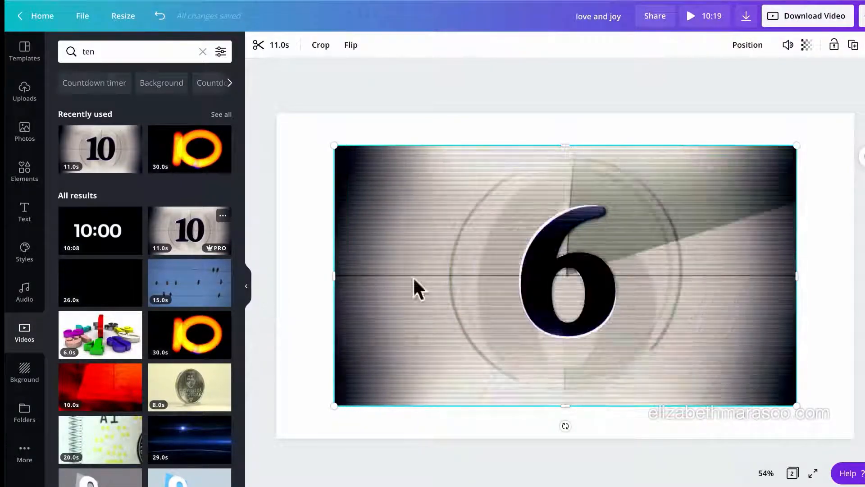
pyautogui.moveTo(479, 278)
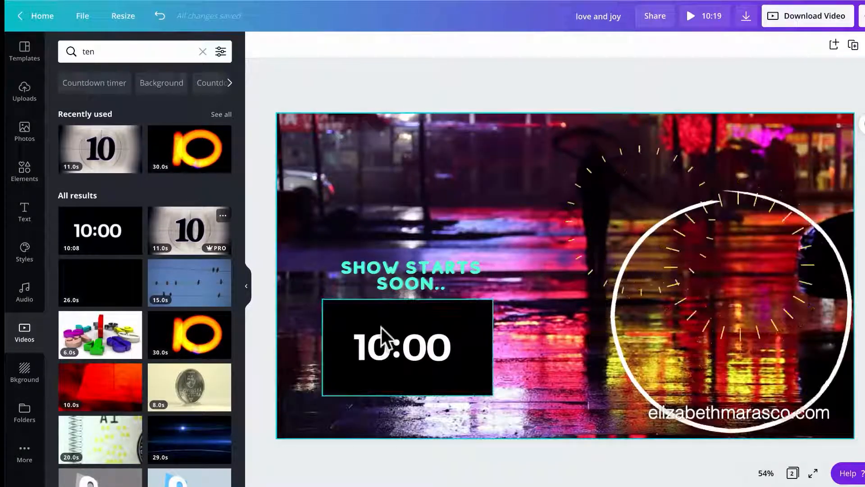
# Trim the end of the first page's 10:00 countdown clip so that the whole video lasts 10:04.
pyautogui.click(398, 354)
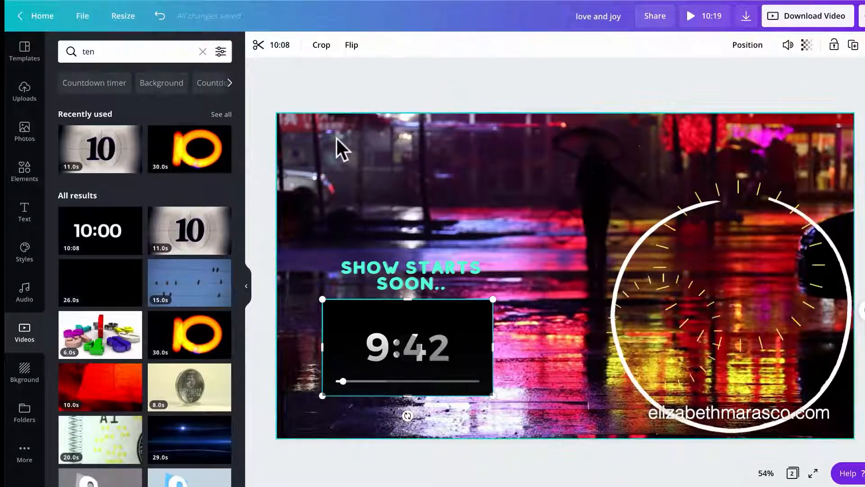
pyautogui.click(277, 45)
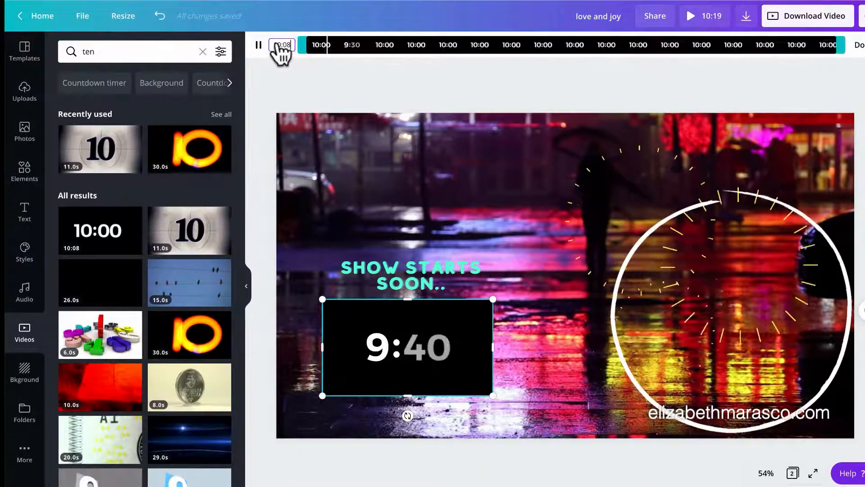
pyautogui.moveTo(841, 45)
pyautogui.mouseDown()
pyautogui.moveTo(771, 41)
pyautogui.moveTo(834, 45)
pyautogui.moveTo(827, 45)
pyautogui.mouseUp()
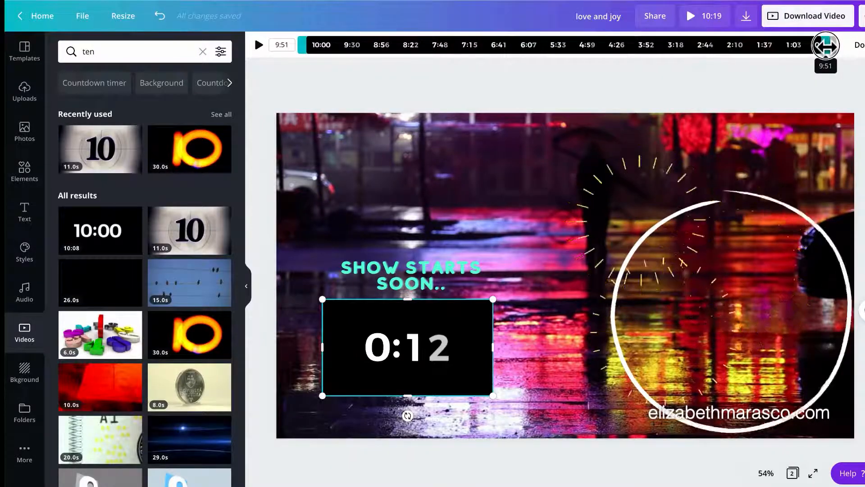
pyautogui.moveTo(827, 45); pyautogui.dragTo(828, 45)
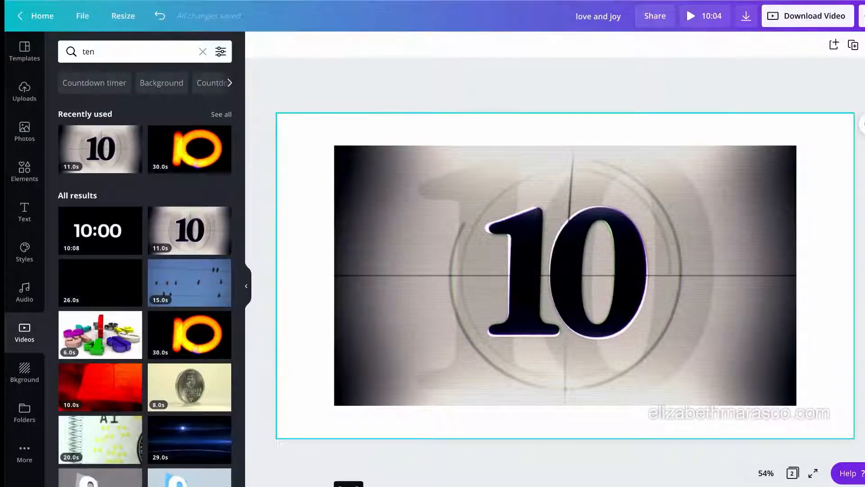
# Return to the first page and play a full preview of the video.
pyautogui.click(444, 333)
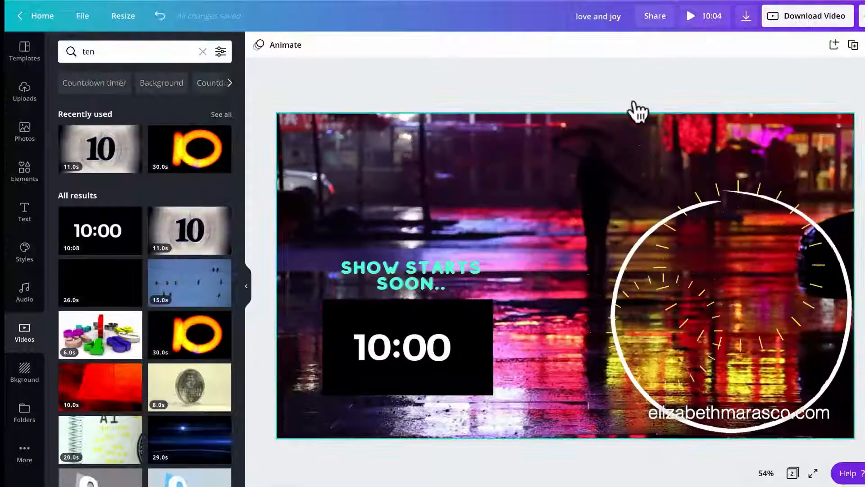
pyautogui.click(692, 13)
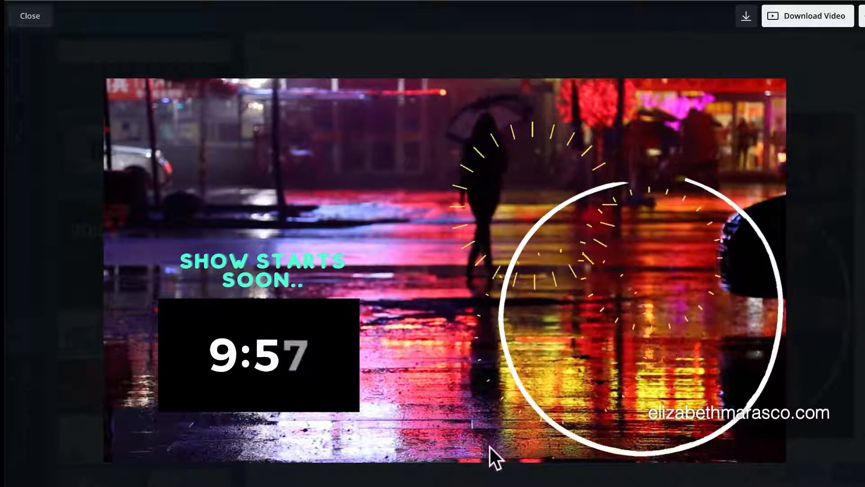
# Skip ahead through the full preview to check the timer's end and the ten-second countdown page, and close the preview.
pyautogui.click(576, 447)
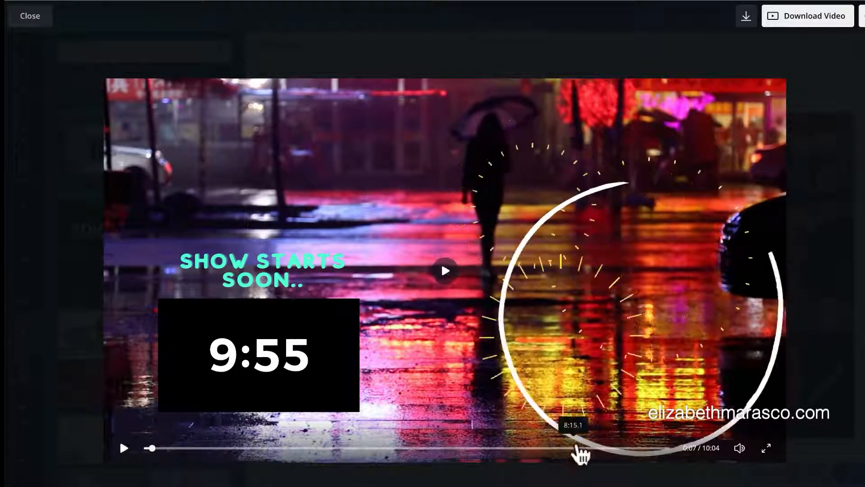
pyautogui.click(578, 448)
pyautogui.click(606, 448)
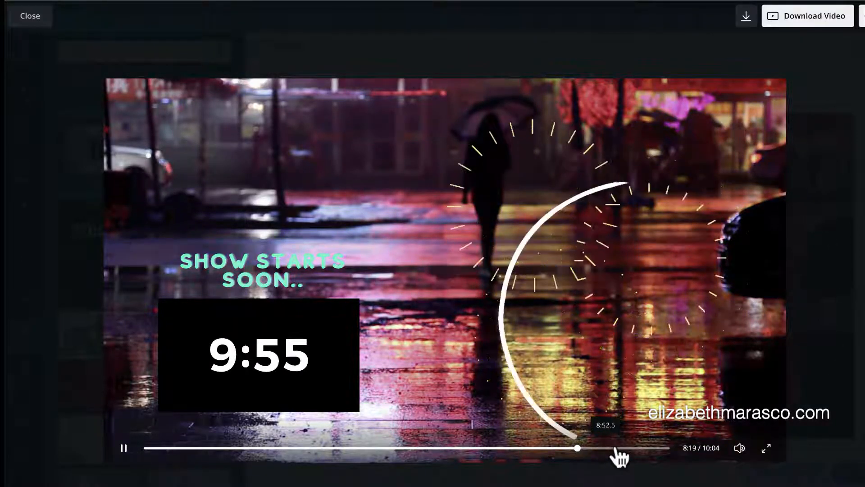
pyautogui.click(623, 447)
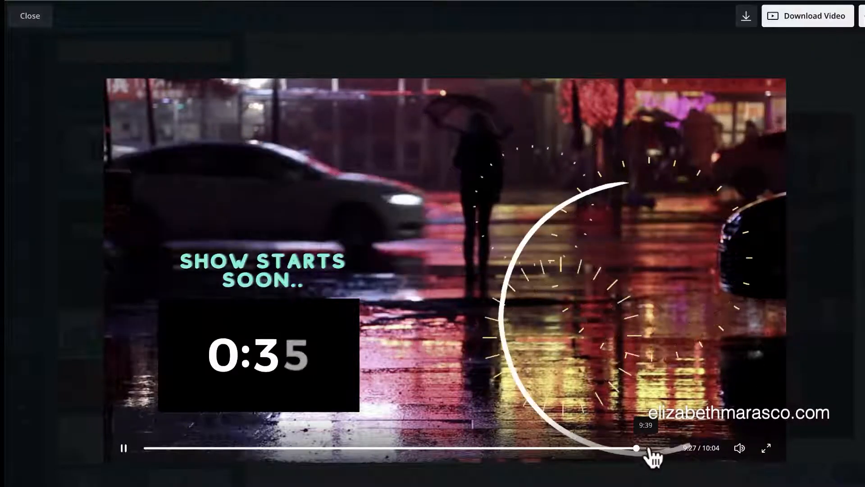
pyautogui.click(652, 448)
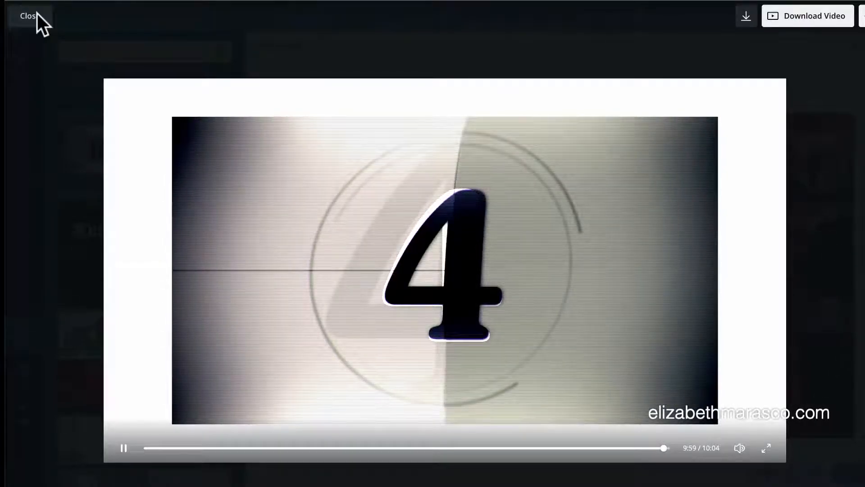
pyautogui.click(36, 16)
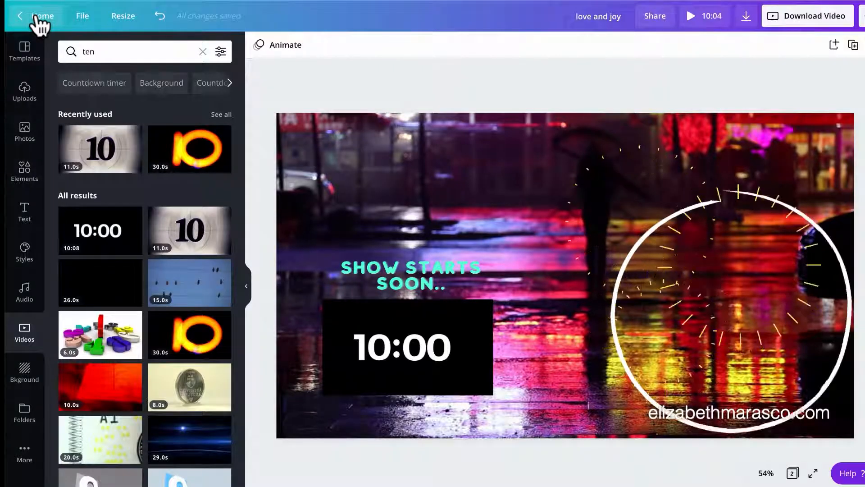
# Move the white circle graphic so that it surrounds the "Show starts soon.." title and the 10:00 timer.
pyautogui.moveTo(653, 411); pyautogui.dragTo(351, 408)
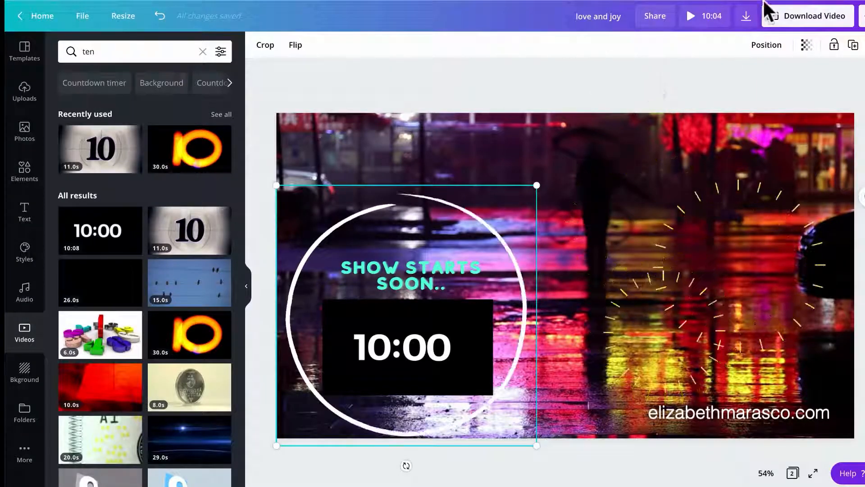
# Download all pages of the design as an MP4 video.
pyautogui.click(747, 16)
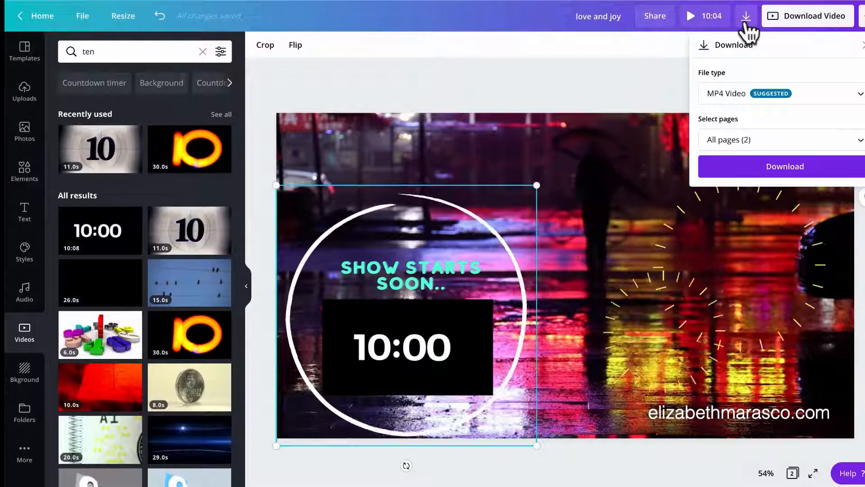
pyautogui.click(726, 94)
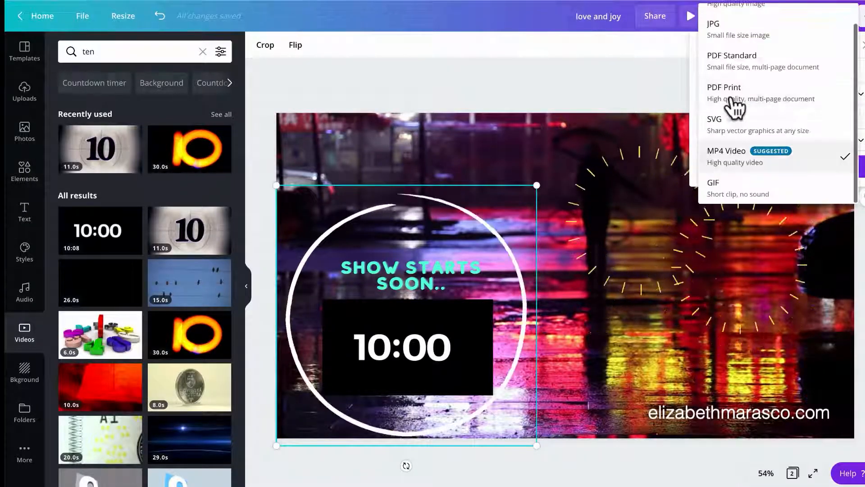
pyautogui.click(731, 157)
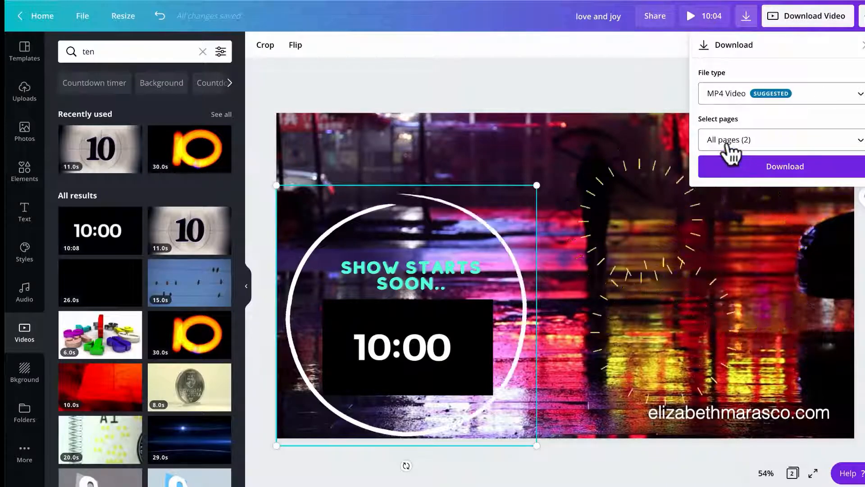
pyautogui.click(725, 141)
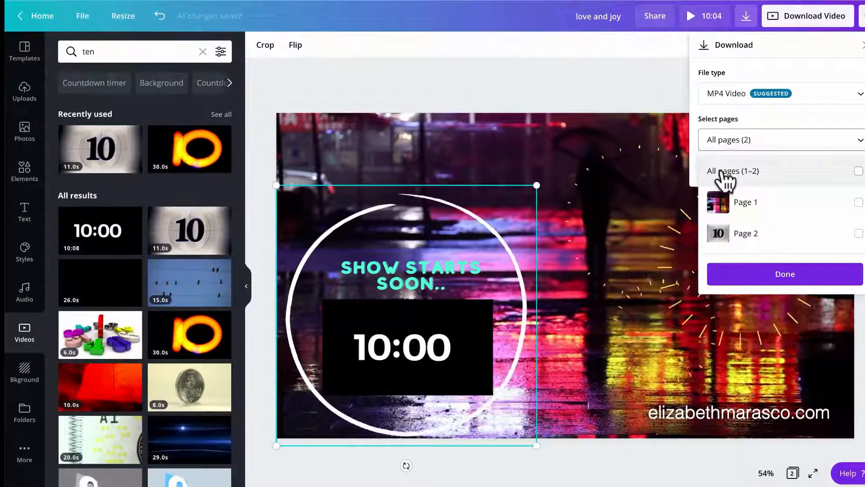
pyautogui.click(720, 141)
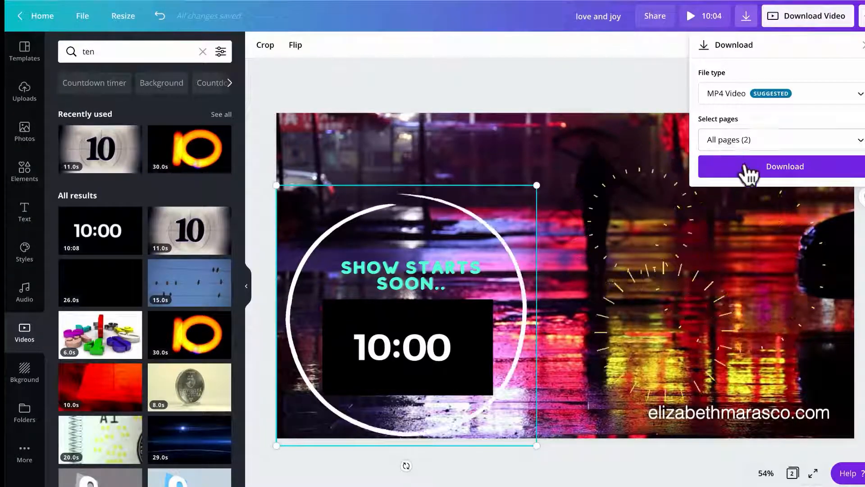
pyautogui.click(771, 171)
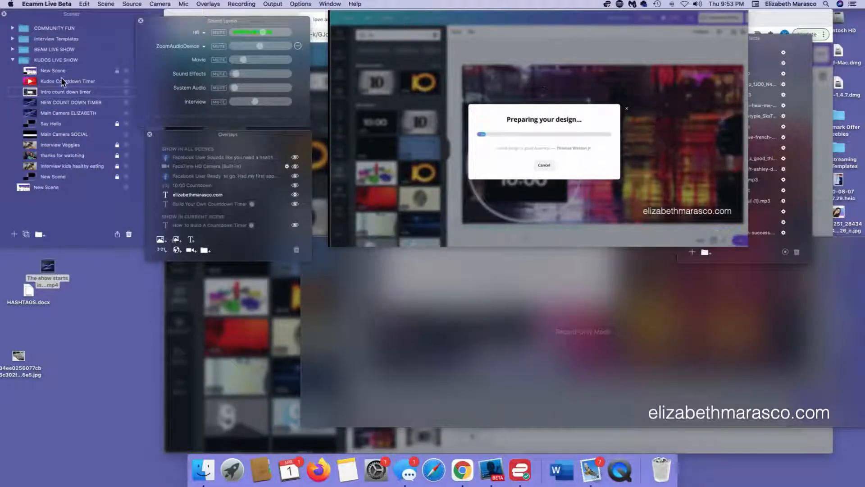
# Switch to Ecamm Live, add a scene named "new test count down" after the Kudos Countdown Timer scene, and make it active.
pyautogui.click(30, 83)
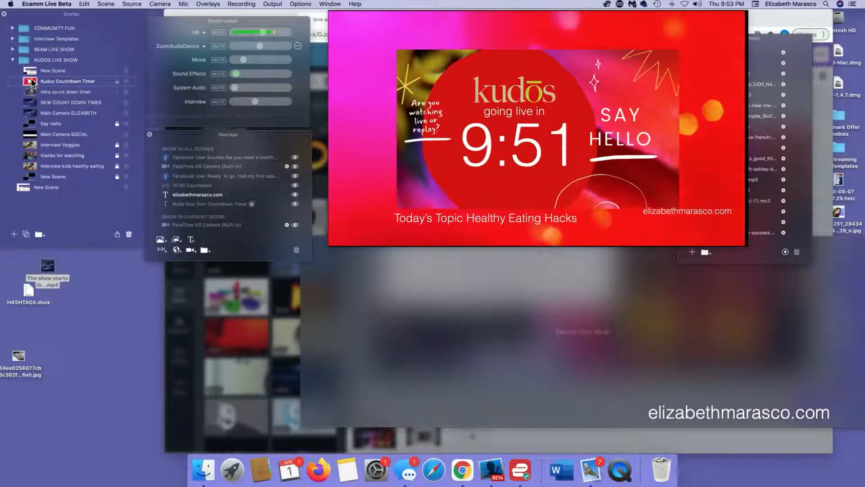
pyautogui.click(14, 235)
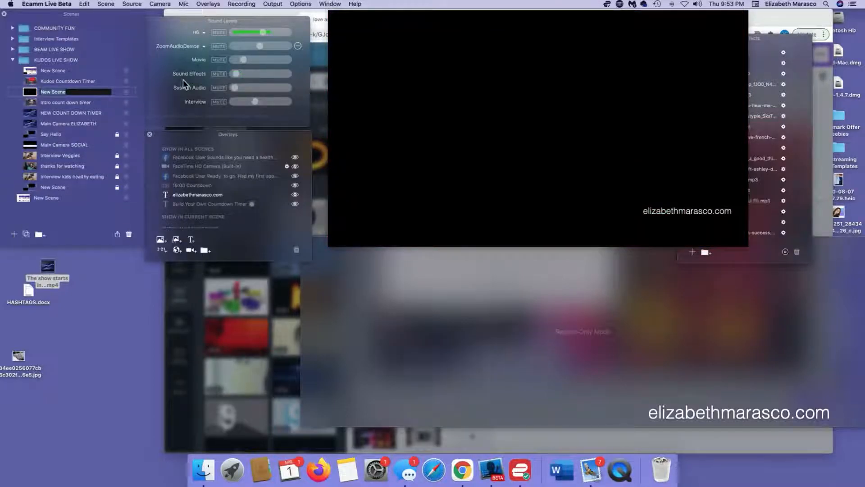
pyautogui.write('new test count down')
pyautogui.click(34, 102)
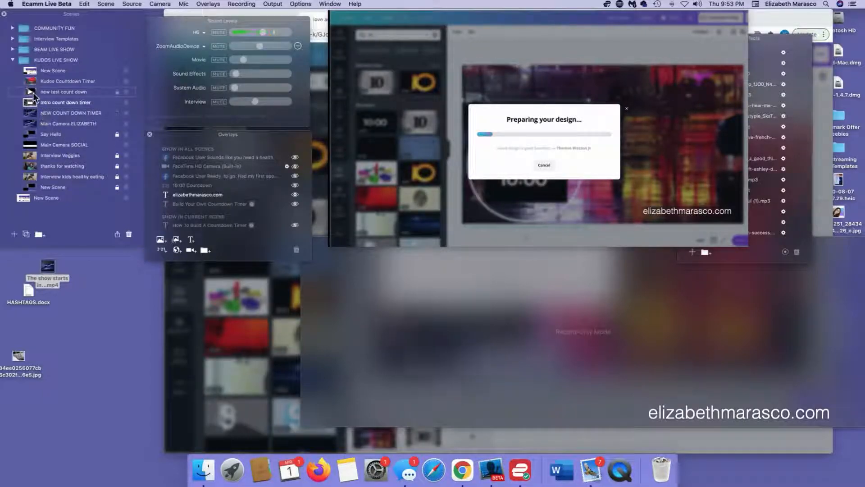
pyautogui.click(32, 92)
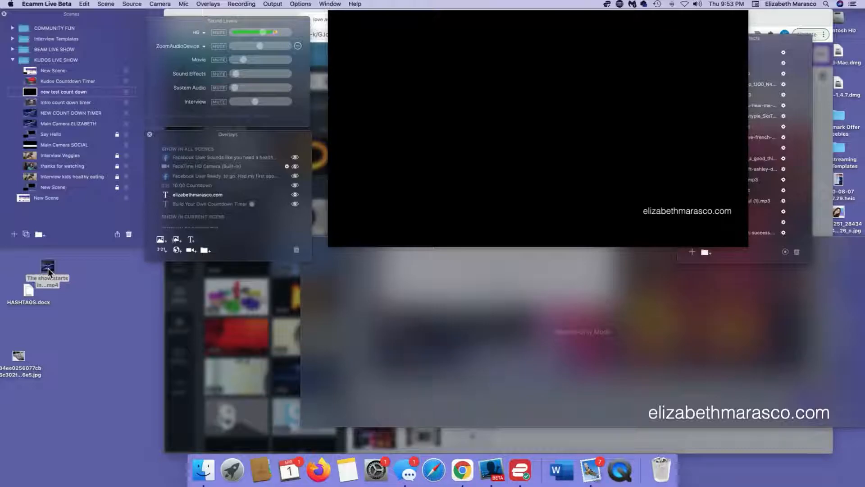
# Add the desktop video "The show starts in...mp4" as an animated overlay and enlarge it to fill the whole frame.
pyautogui.moveTo(47, 266); pyautogui.dragTo(179, 197)
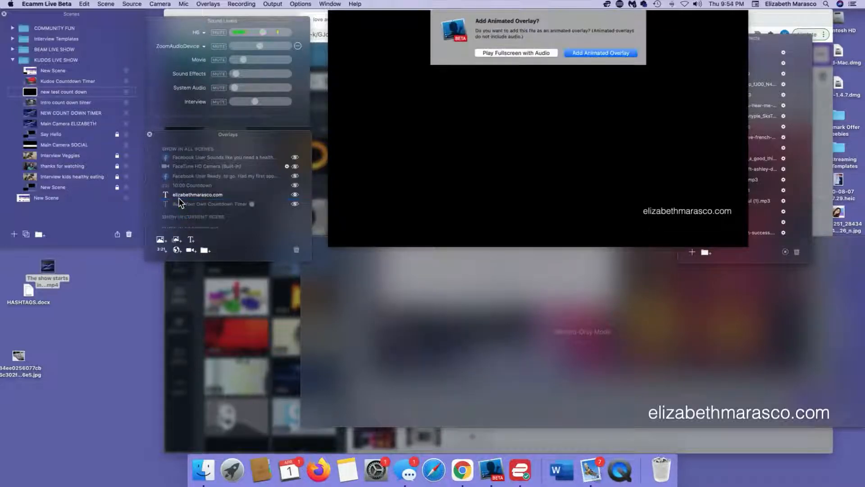
pyautogui.click(582, 54)
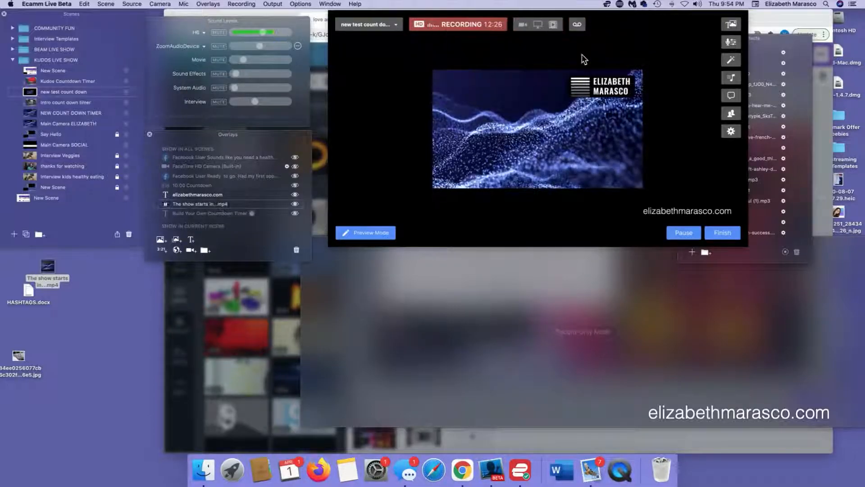
pyautogui.moveTo(511, 125); pyautogui.dragTo(616, 68)
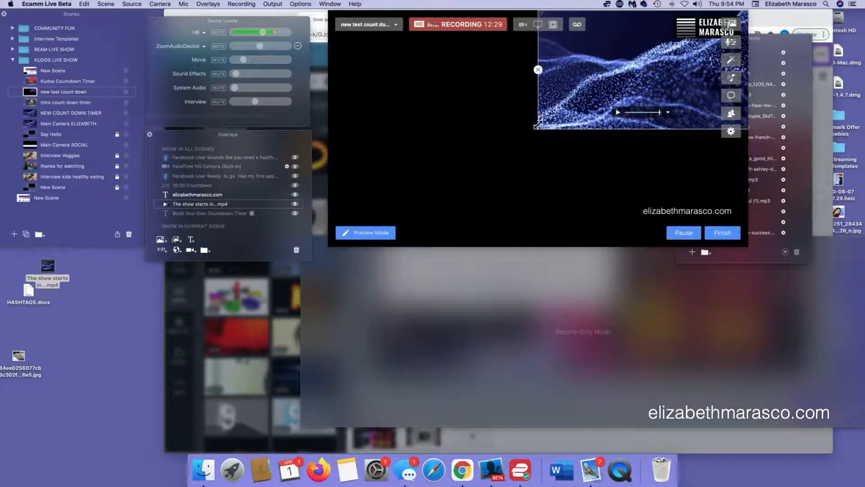
pyautogui.moveTo(538, 126); pyautogui.dragTo(328, 208)
pyautogui.moveTo(329, 208)
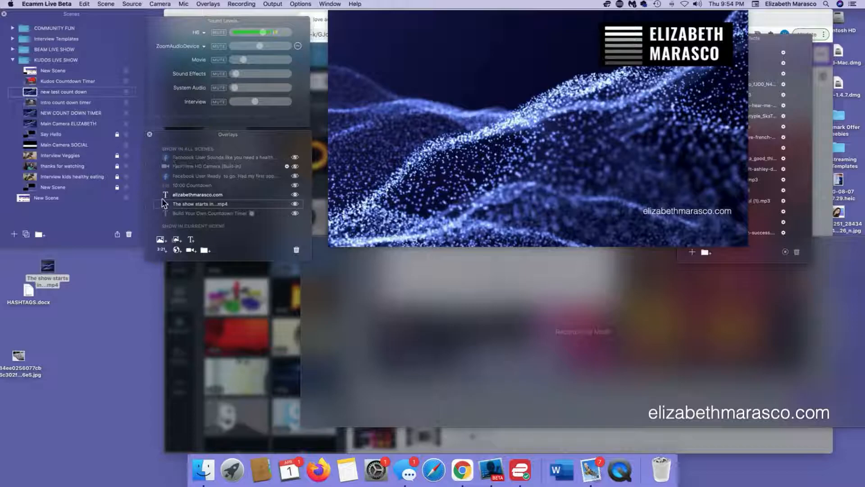
# Add an auto-starting 10-minute countdown overlay with the option to go to the next scene when finished.
pyautogui.click(161, 250)
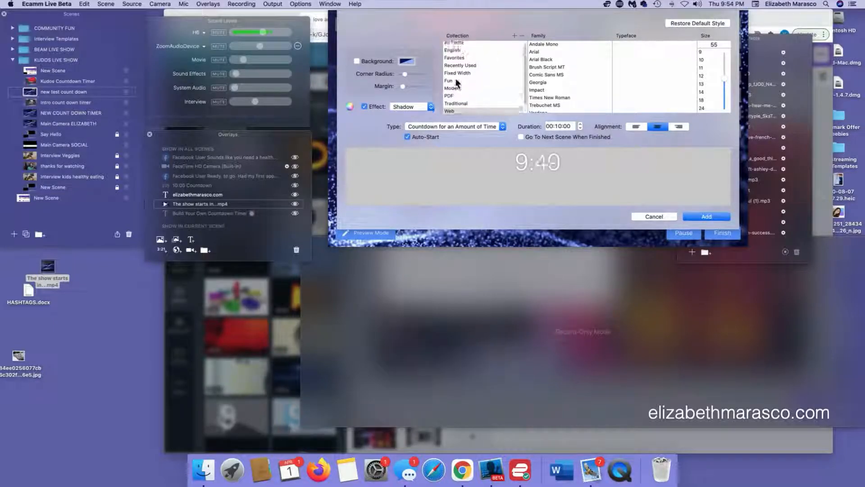
pyautogui.scroll(-2, 707, 80)
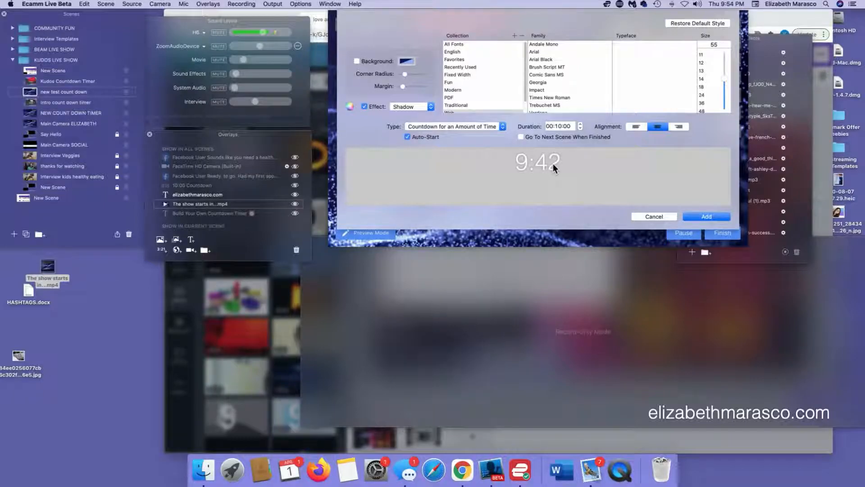
pyautogui.click(521, 136)
pyautogui.click(706, 217)
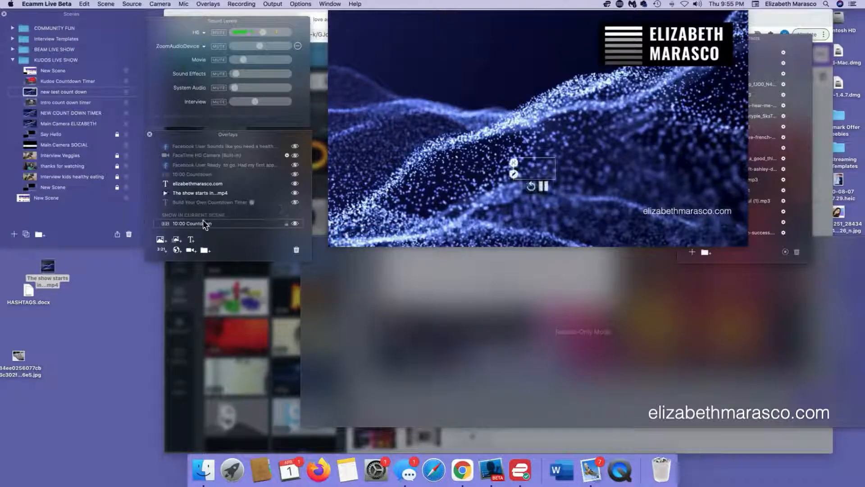
# Layer the new countdown above the website text and video overlays, enlarge it, and place it in the upper-left area of the frame.
pyautogui.moveTo(190, 225); pyautogui.dragTo(190, 180)
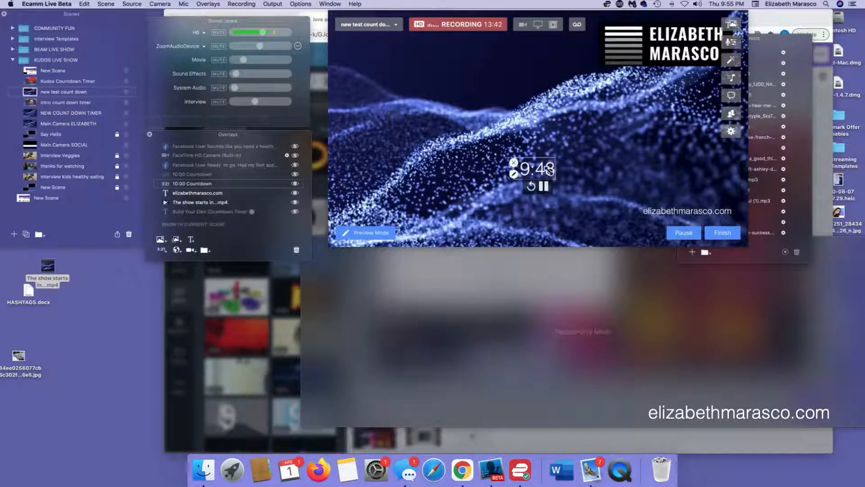
pyautogui.moveTo(551, 171); pyautogui.dragTo(594, 192)
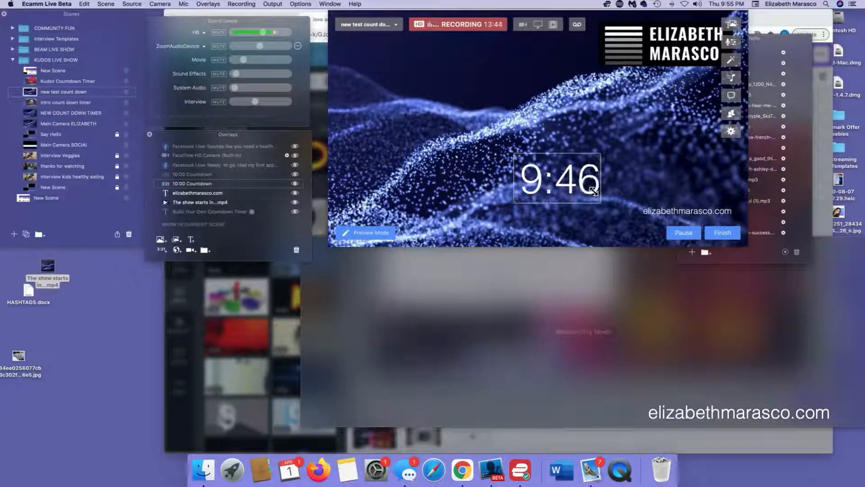
pyautogui.moveTo(523, 176); pyautogui.dragTo(402, 118)
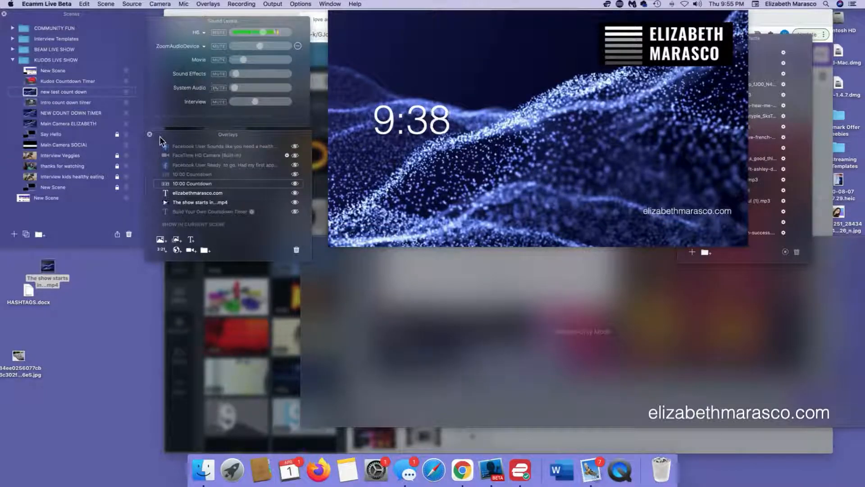
# Add a "Show Starts..." text overlay, layer it above the countdown overlay, and place it directly over the timer digits.
pyautogui.click(192, 240)
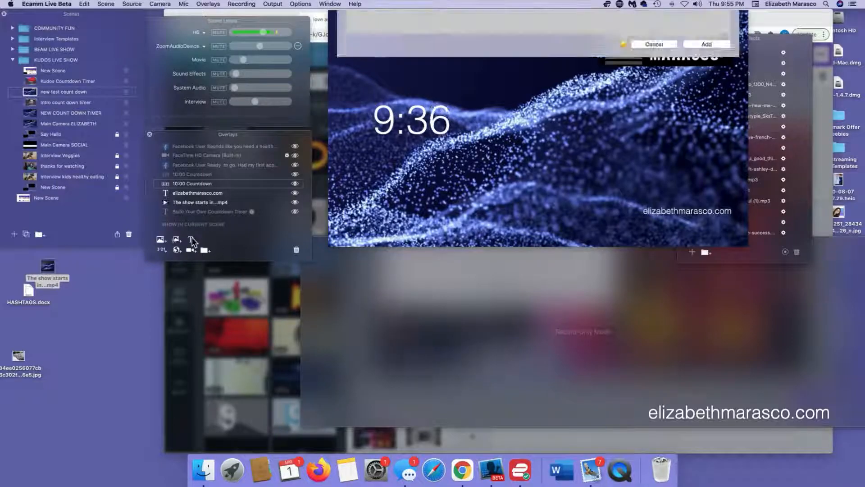
pyautogui.write('Show Starts...')
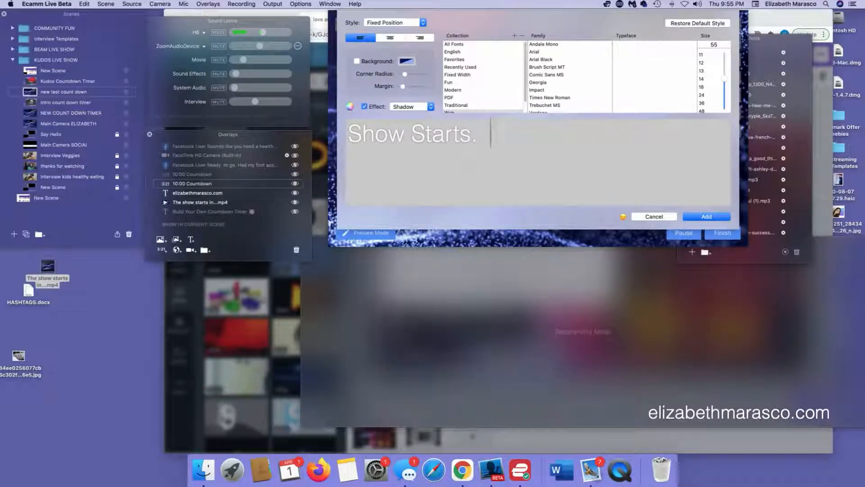
pyautogui.click(703, 217)
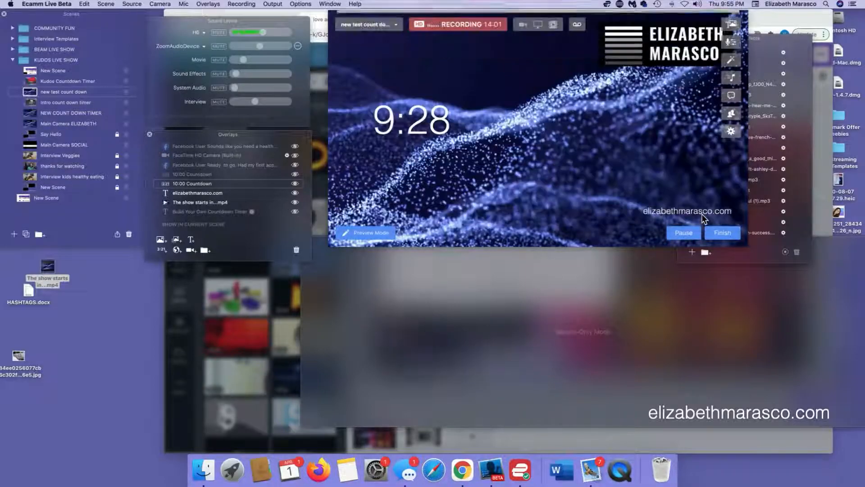
pyautogui.moveTo(177, 225); pyautogui.dragTo(175, 171)
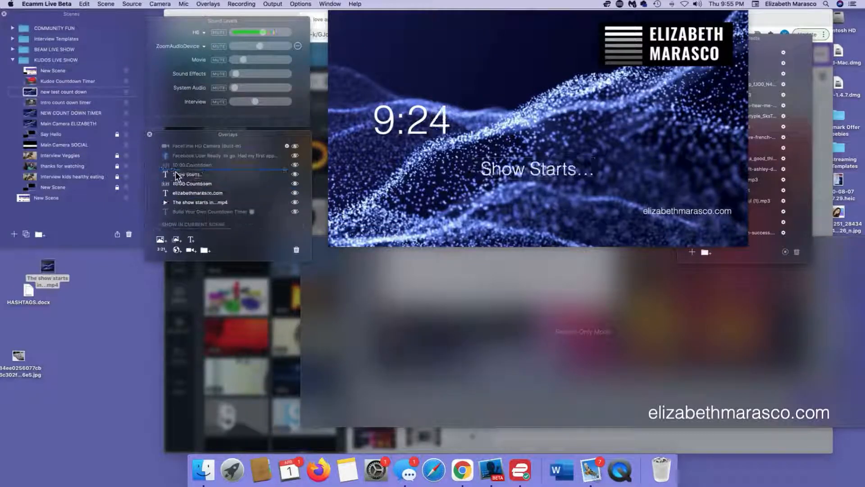
pyautogui.moveTo(505, 171); pyautogui.dragTo(411, 86)
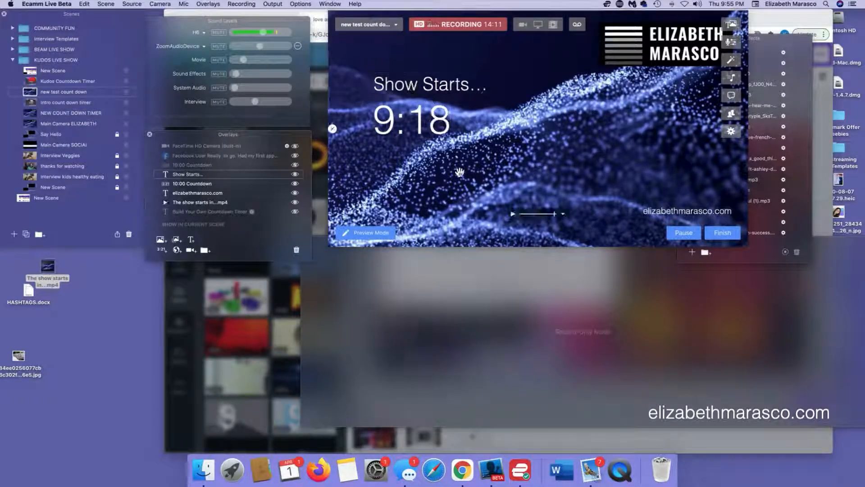
# Check the background video overlay's auto-play and when-finished playback options.
pyautogui.moveTo(436, 131)
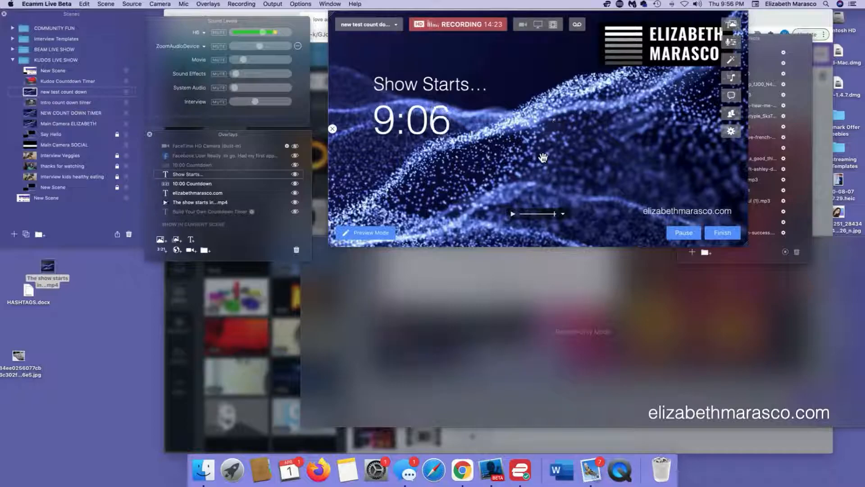
pyautogui.click(564, 214)
pyautogui.click(563, 214)
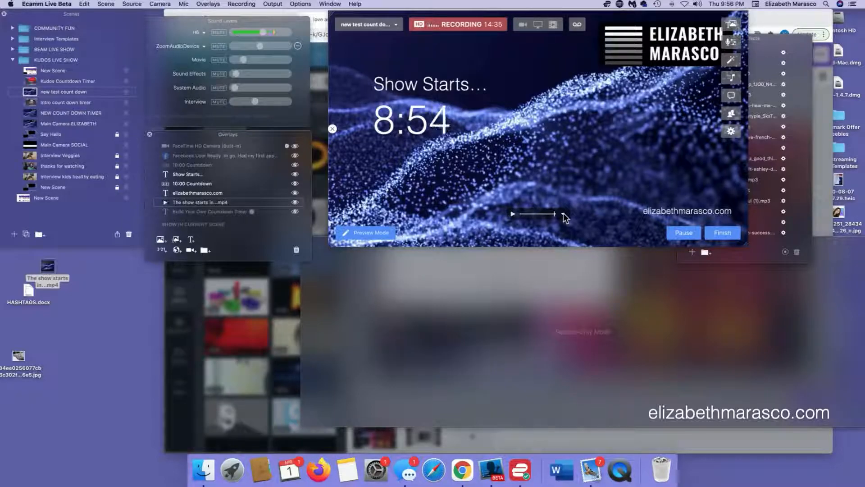
pyautogui.click(564, 214)
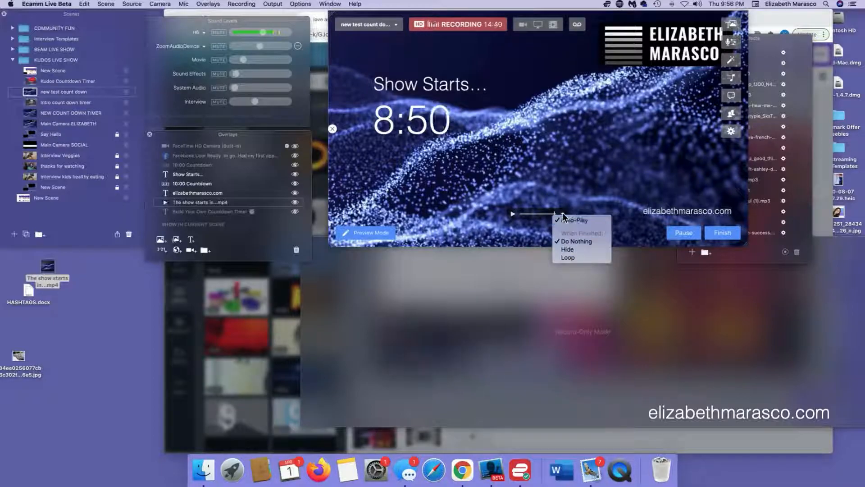
pyautogui.click(565, 219)
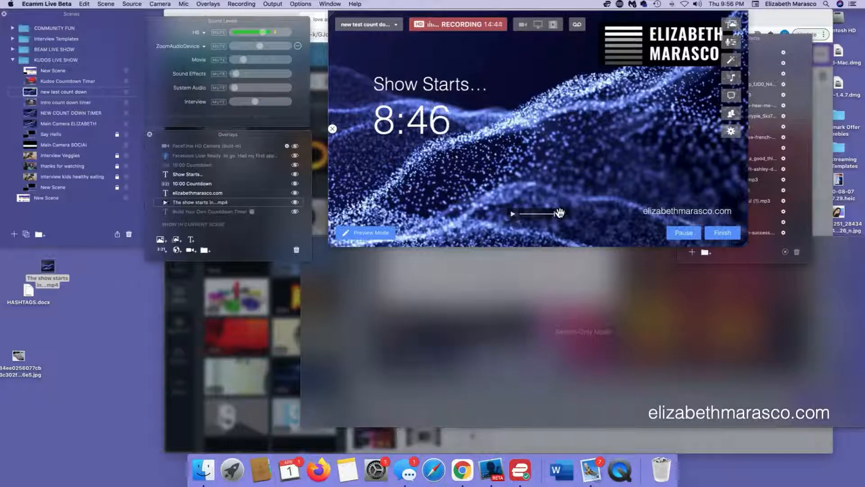
# Set the background video to loop when finished and start it playing, with the countdown shifted slightly right to centre under "Show Starts...".
pyautogui.click(563, 214)
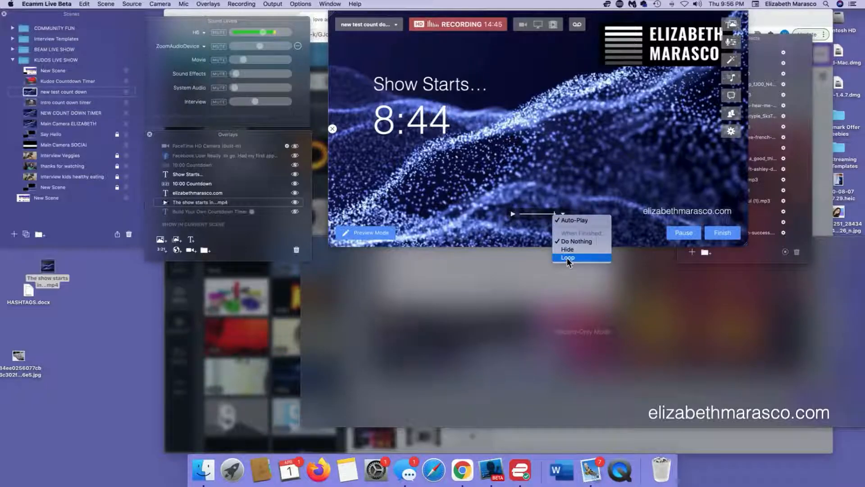
pyautogui.click(567, 258)
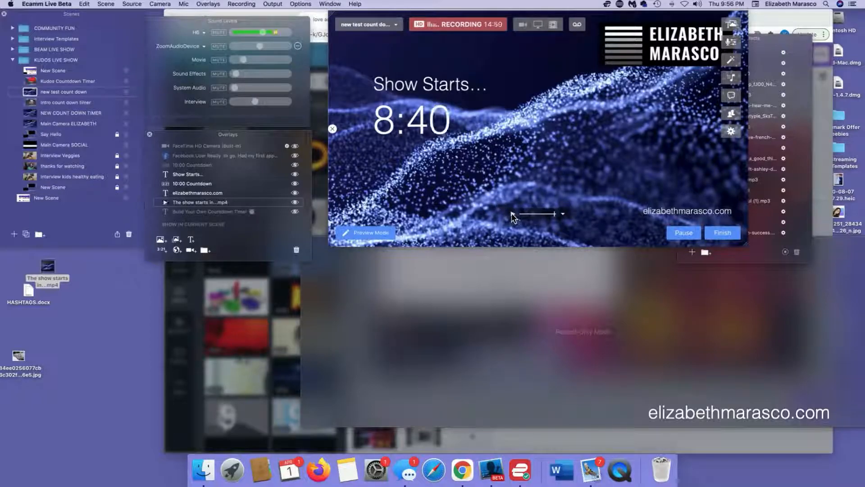
pyautogui.click(513, 214)
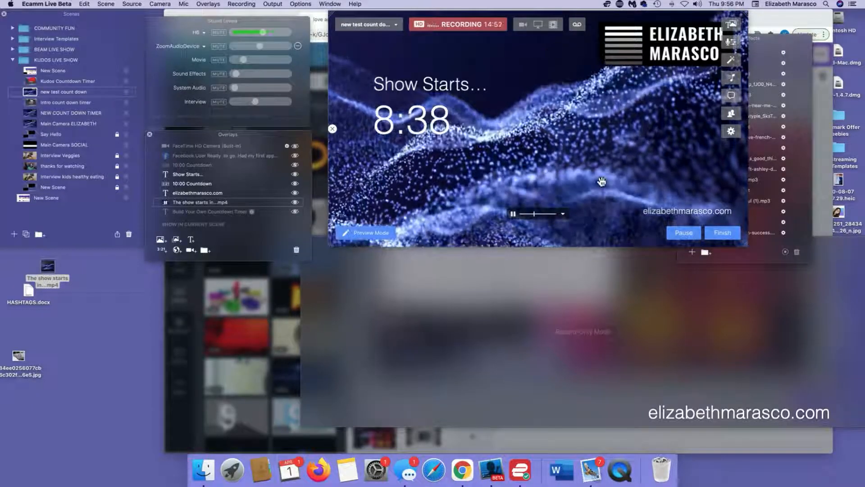
pyautogui.click(416, 130)
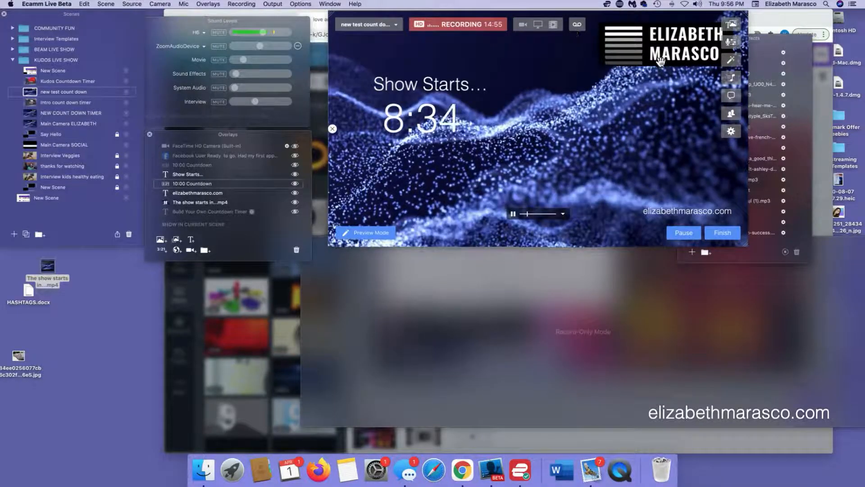
# Start the Kudos Playlist sound effects and attach the cdTimerMusic folder to the new test count down scene.
pyautogui.click(768, 43)
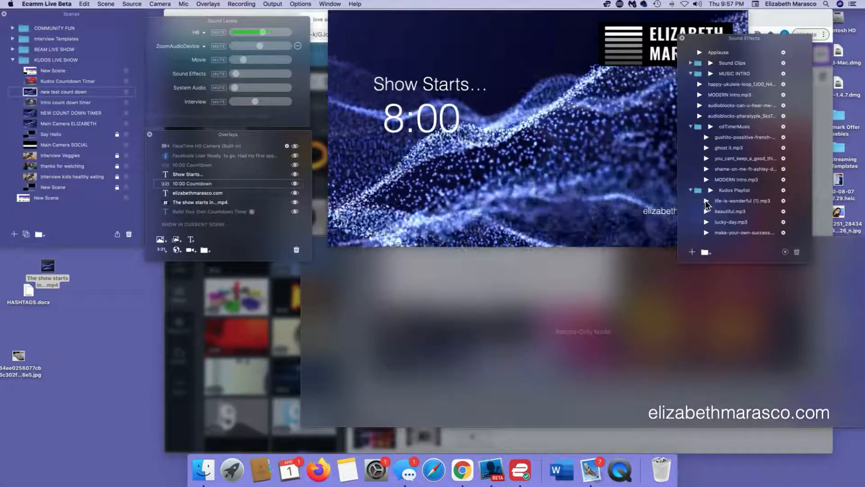
pyautogui.click(710, 191)
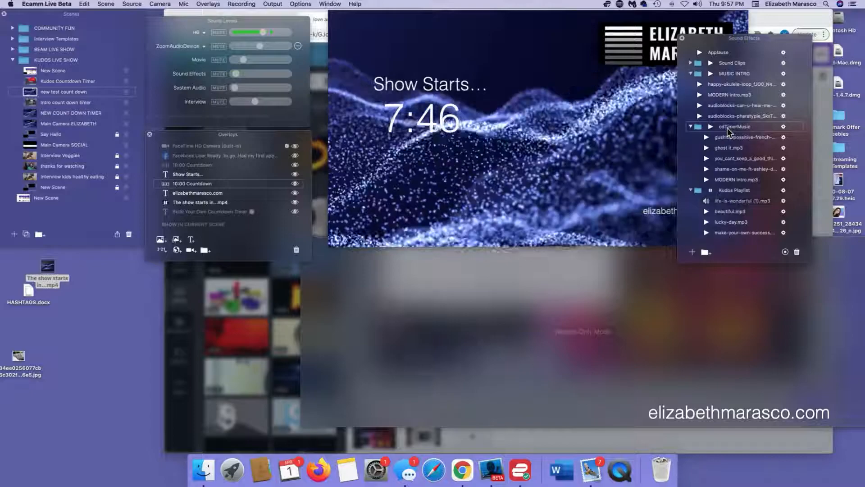
pyautogui.moveTo(728, 128); pyautogui.dragTo(661, 118)
# Switch between the Kudos Countdown Timer and new test count down scenes to check each scene's music, ending on new test count down.
pyautogui.moveTo(32, 85); pyautogui.dragTo(63, 95)
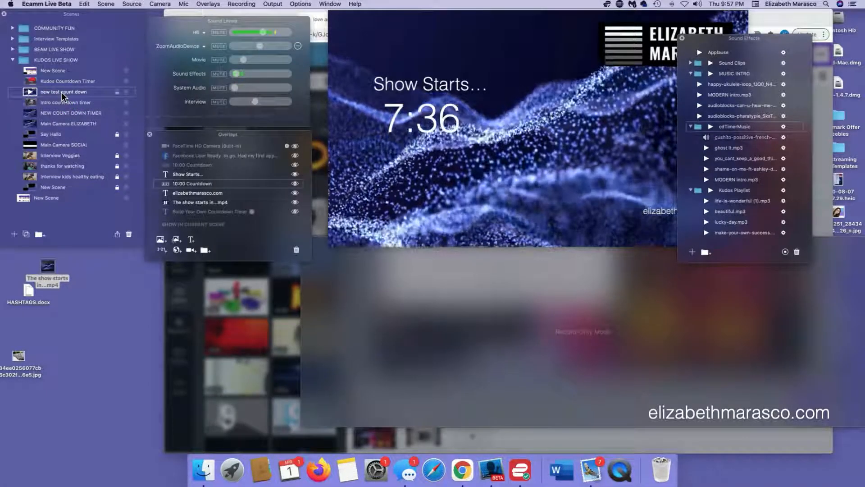
pyautogui.click(30, 84)
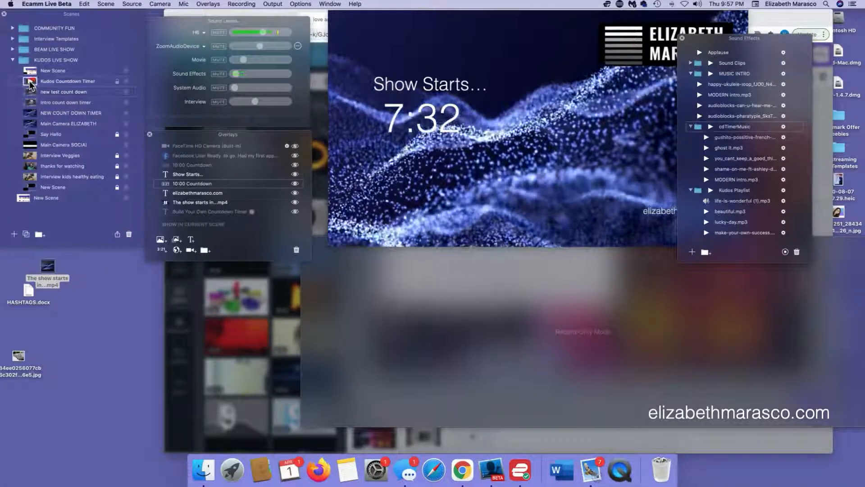
pyautogui.click(31, 84)
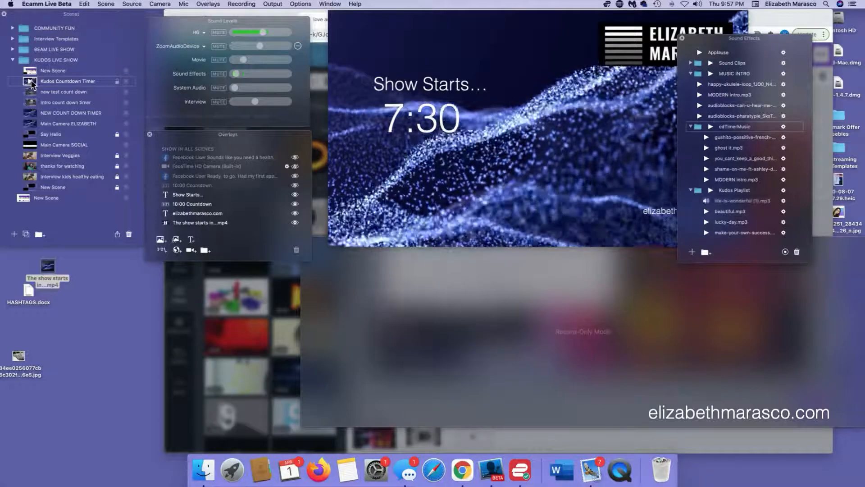
pyautogui.click(30, 94)
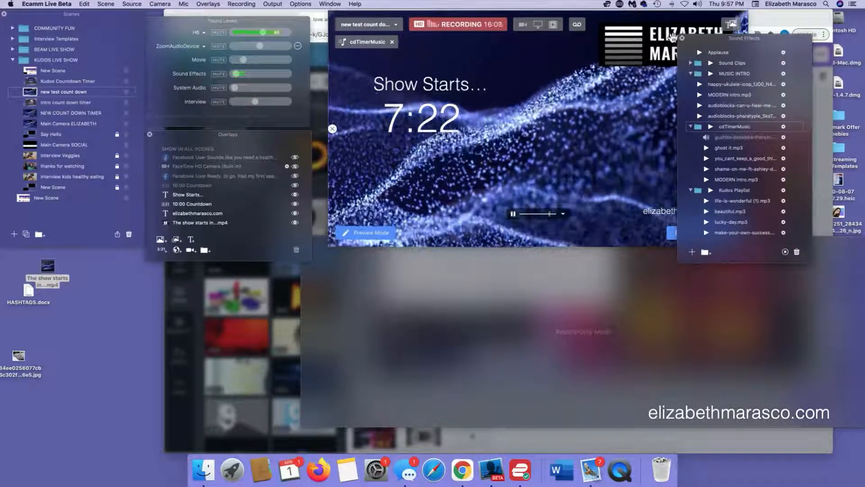
# Move the Sound Effects window clear of the logo, and raise the "Show Starts..." title slightly with the countdown centred directly beneath it.
pyautogui.moveTo(711, 39); pyautogui.dragTo(701, 154)
pyautogui.moveTo(390, 119)
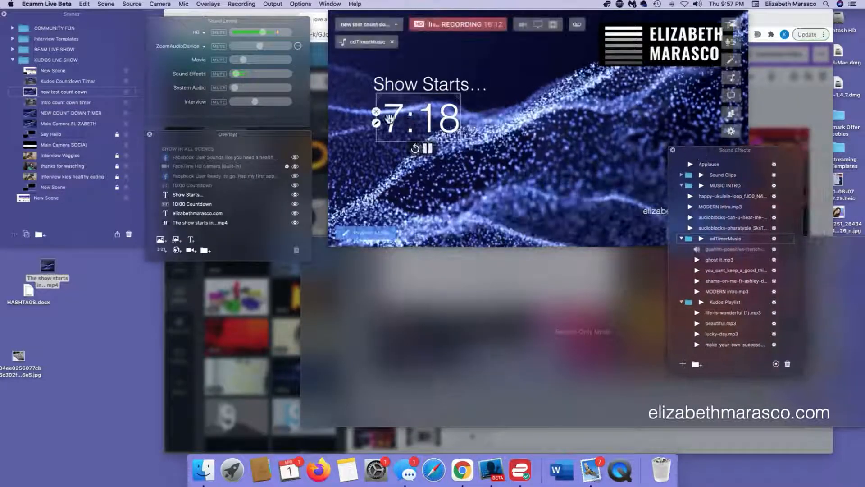
pyautogui.moveTo(717, 144); pyautogui.dragTo(711, 143)
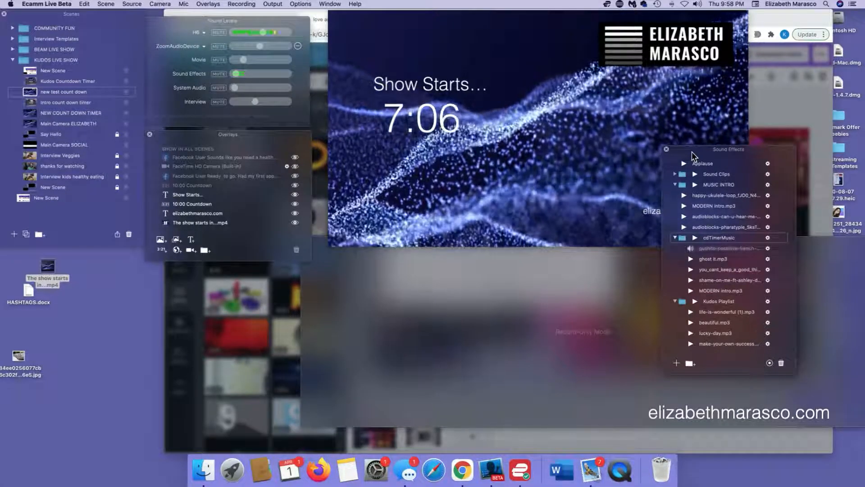
pyautogui.moveTo(472, 155)
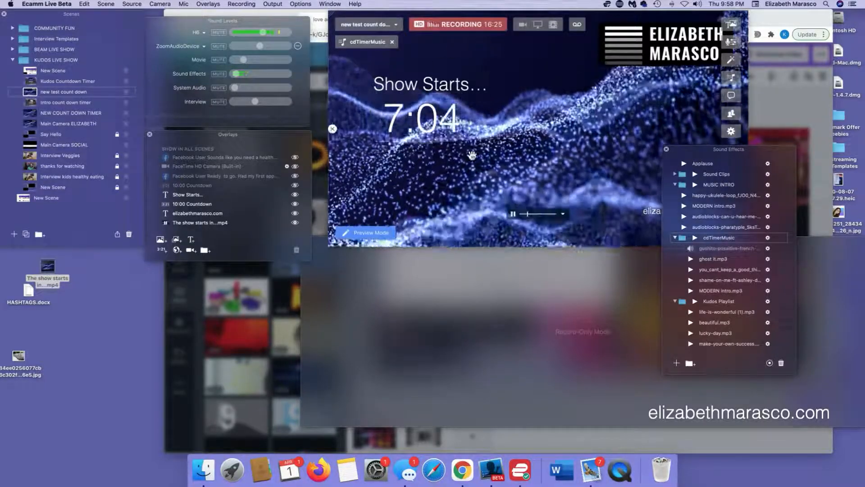
pyautogui.moveTo(421, 84); pyautogui.dragTo(421, 70)
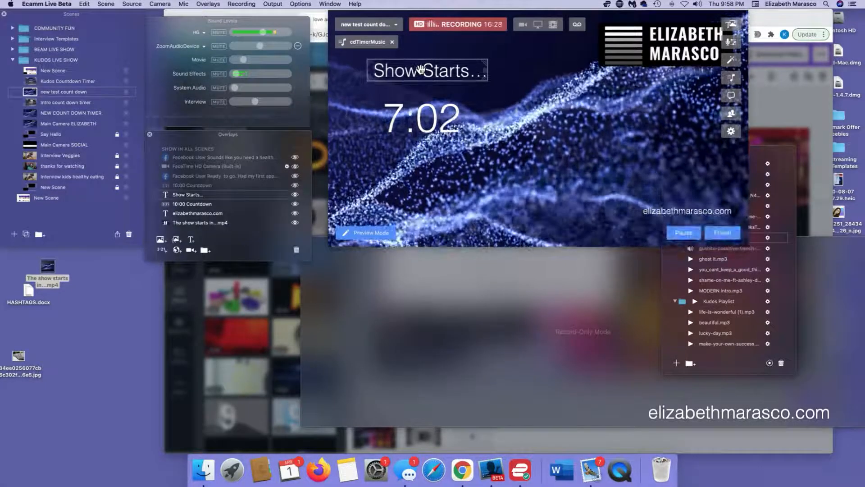
pyautogui.moveTo(421, 121); pyautogui.dragTo(420, 108)
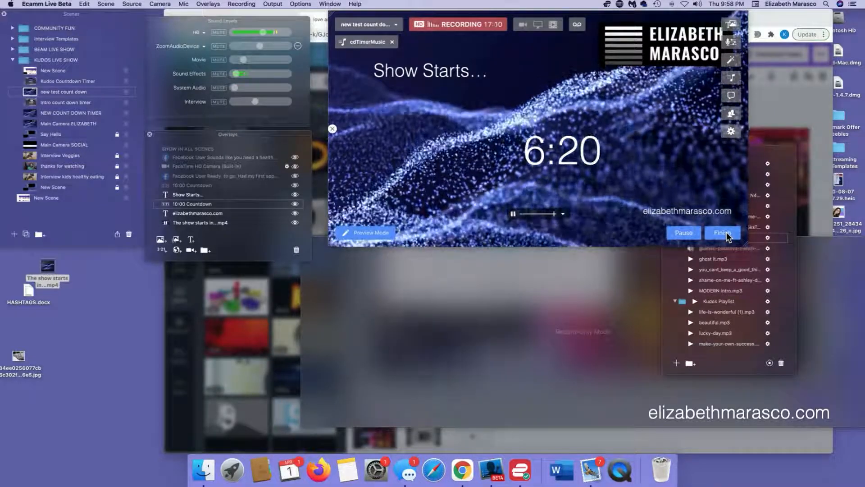
pyautogui.moveTo(600, 159)
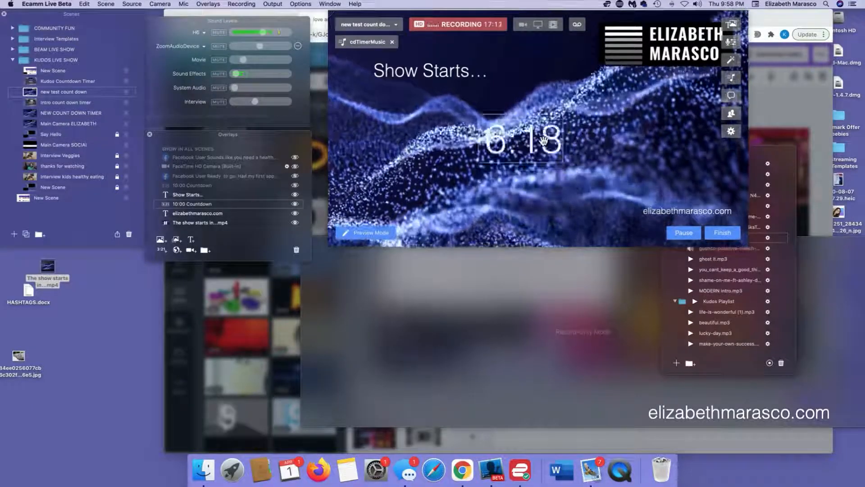
pyautogui.moveTo(562, 144); pyautogui.dragTo(435, 109)
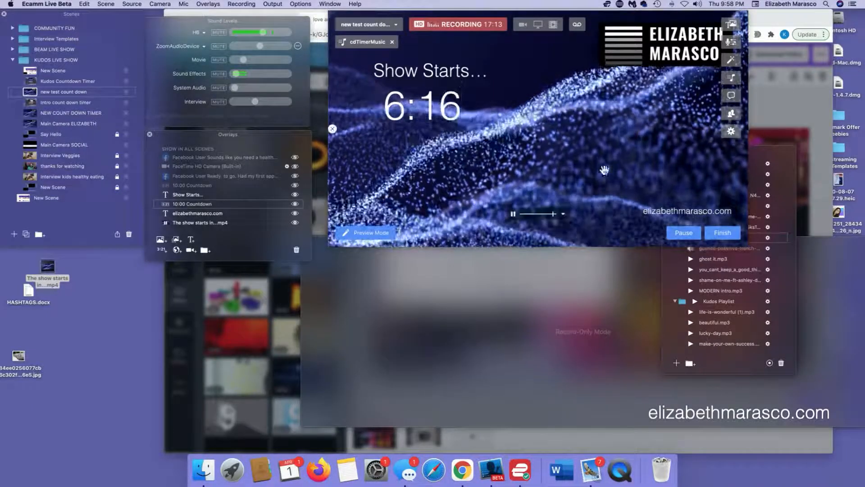
# Finish the current recording.
pyautogui.click(722, 233)
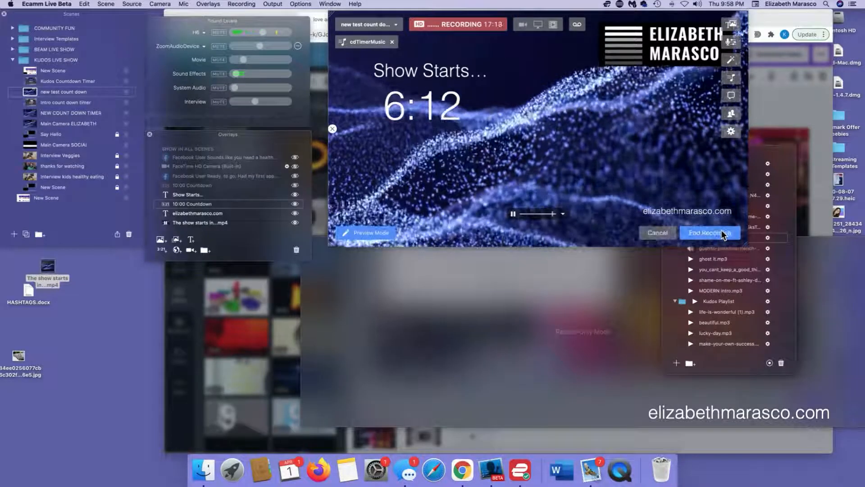